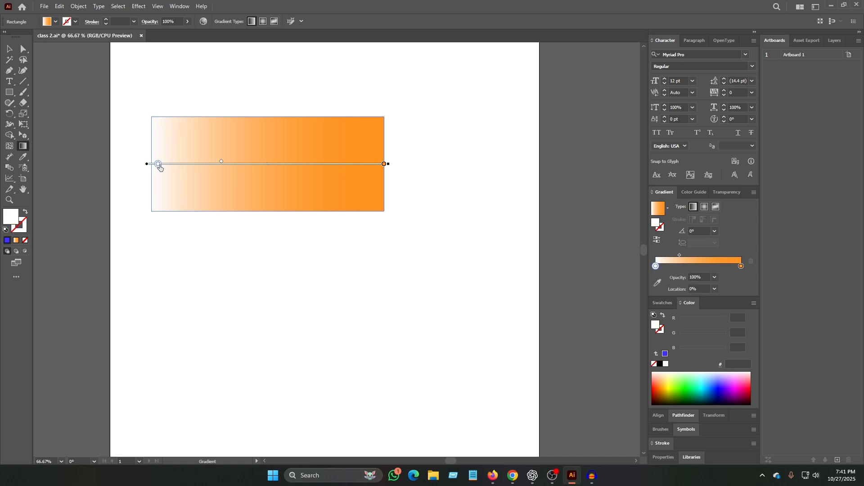
- Angle the rectangle's linear gradient diagonally from its upper-left corner to its lower-right corner, and switch the gradient type to radial
left_click_drag(146, 109, 373, 211)
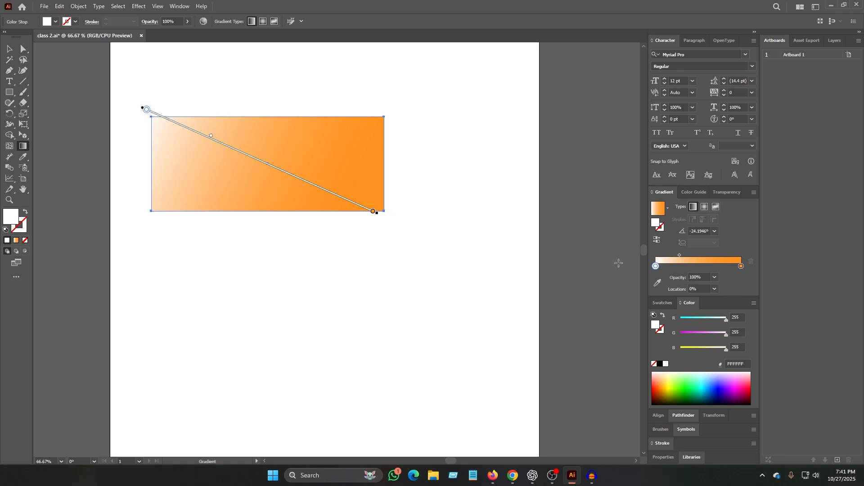
left_click(705, 206)
mouse_move(246, 164)
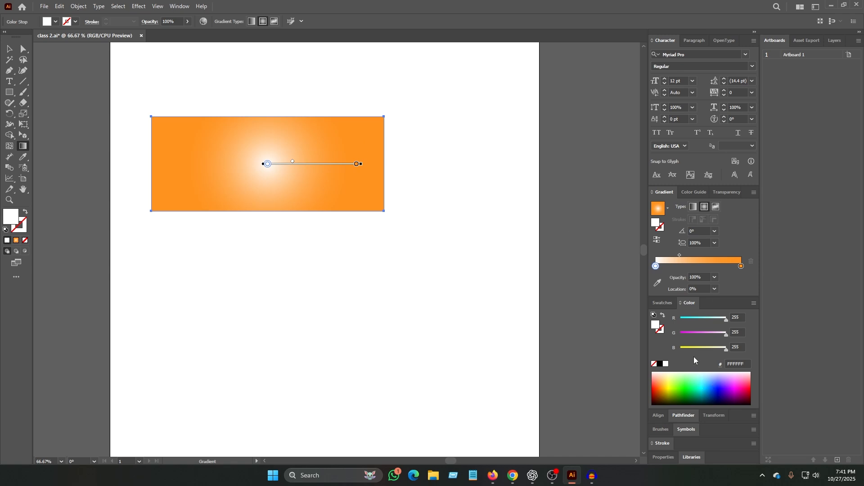
- Add a cyan colour stop at about 53% of the rectangle's radial gradient
left_click(663, 304)
left_click_drag(699, 331, 696, 322)
left_click_drag(701, 261, 700, 261)
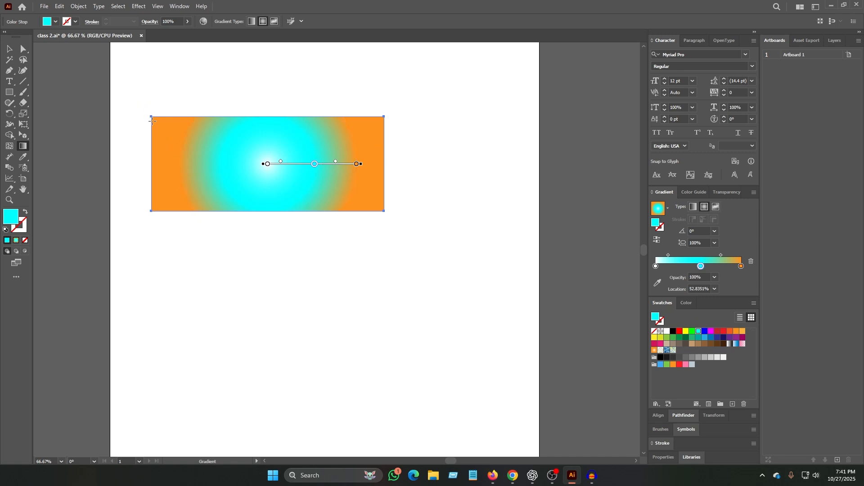
- Add cyan stops at 100% and about 80% of the gradient, and move the orange stop inward beside the middle cyan stop
left_click_drag(700, 266, 743, 266)
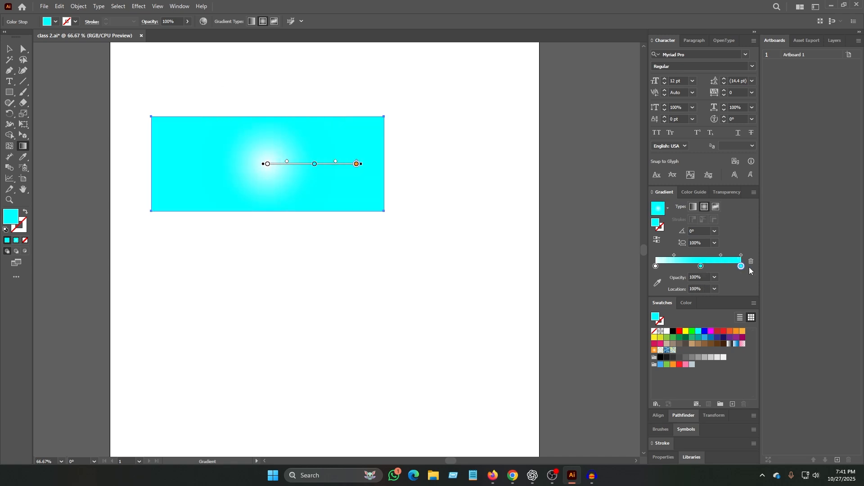
left_click(717, 267)
left_click_drag(742, 266, 724, 267)
key("v")
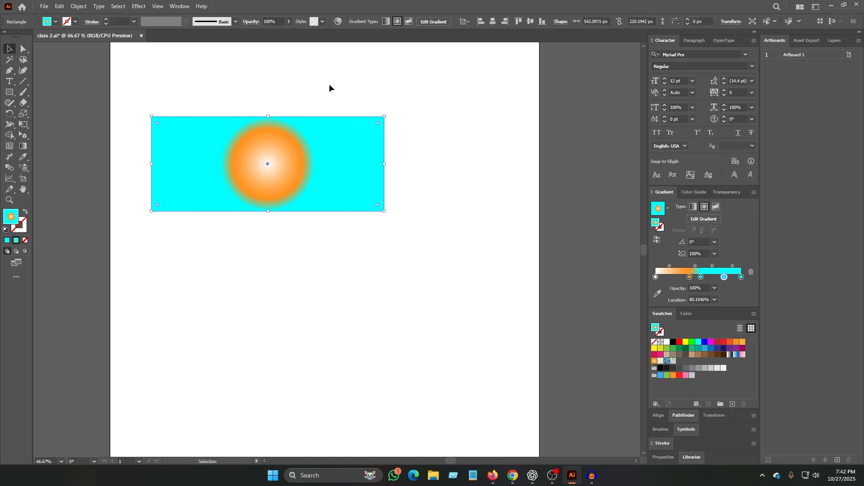
- Replace the gradient rectangle with a circle about 422 px in diameter, filled with RGB Blue
left_click_drag(137, 105, 399, 234)
key("Delete")
left_click(9, 92)
left_click(45, 112)
left_click_drag(226, 144, 408, 270)
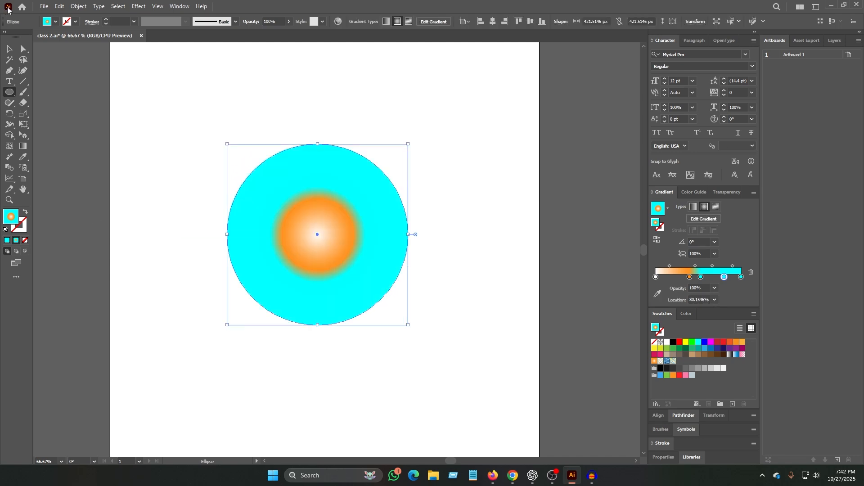
left_click(55, 21)
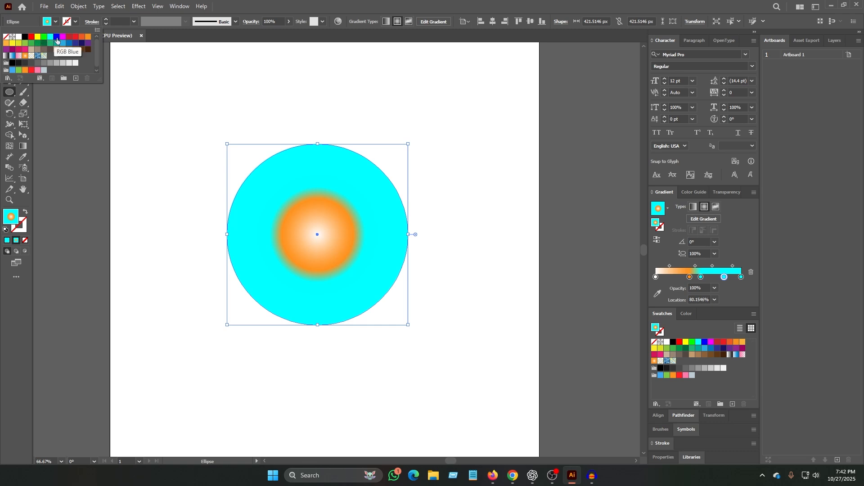
left_click(56, 41)
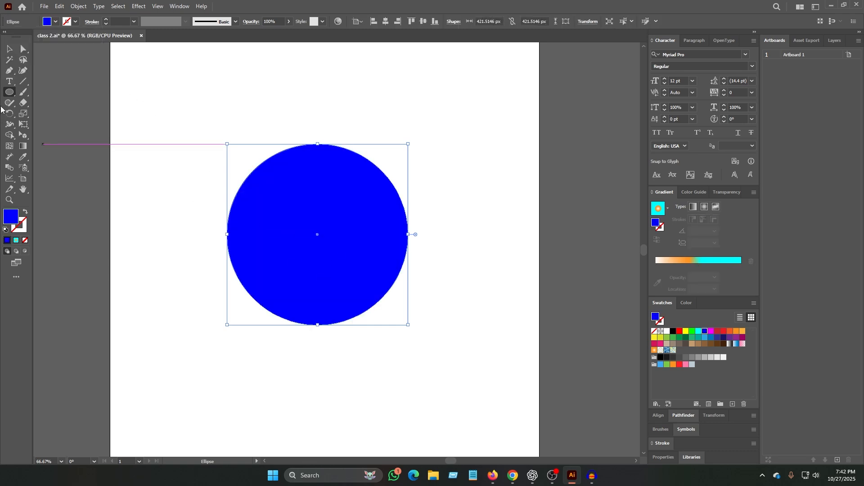
- Add a gradient mesh point in the upper-left area of the blue circle with the Mesh tool
left_click(9, 49)
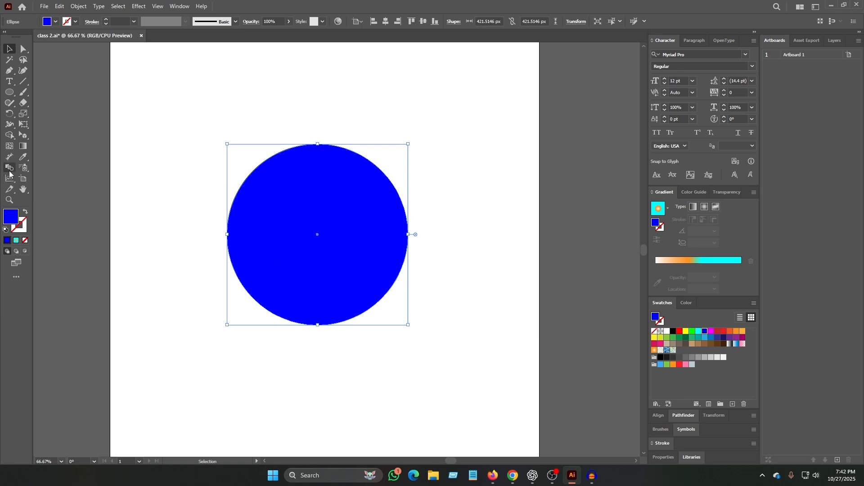
left_click(9, 146)
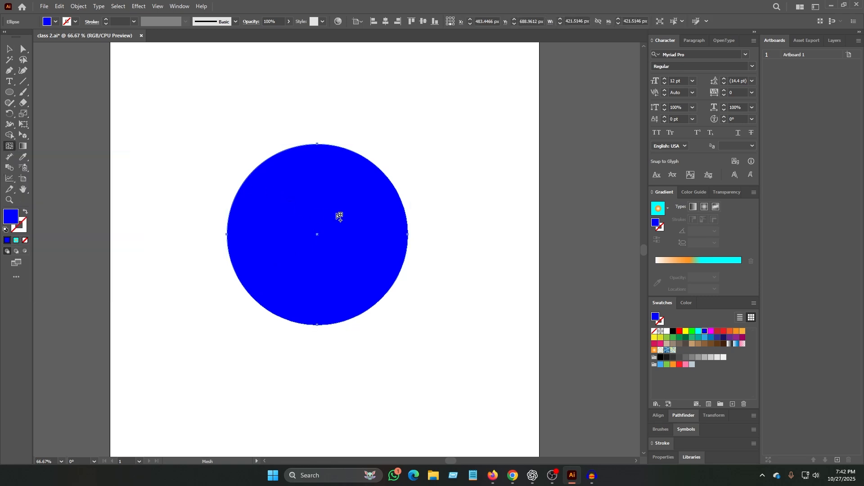
left_click(268, 191)
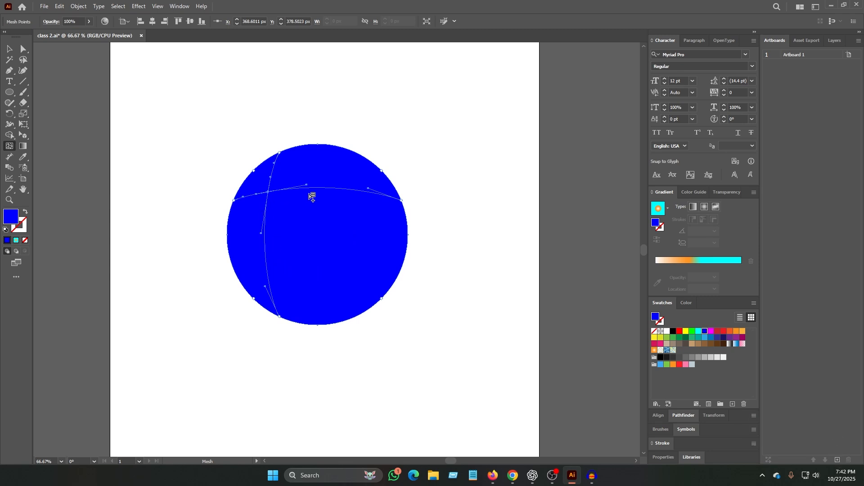
- Swing the mesh point's lower direction handle outward to bend the vertical mesh line, and try to raise its right-hand handle
left_click(9, 50)
key("ctrl+plus")
key("ctrl+plus")
left_click_drag(426, 277, 318, 243)
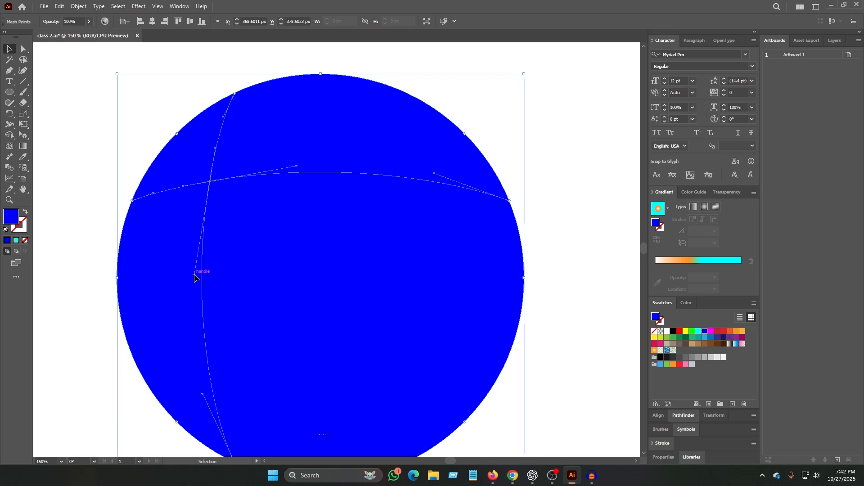
left_click_drag(196, 276, 130, 257)
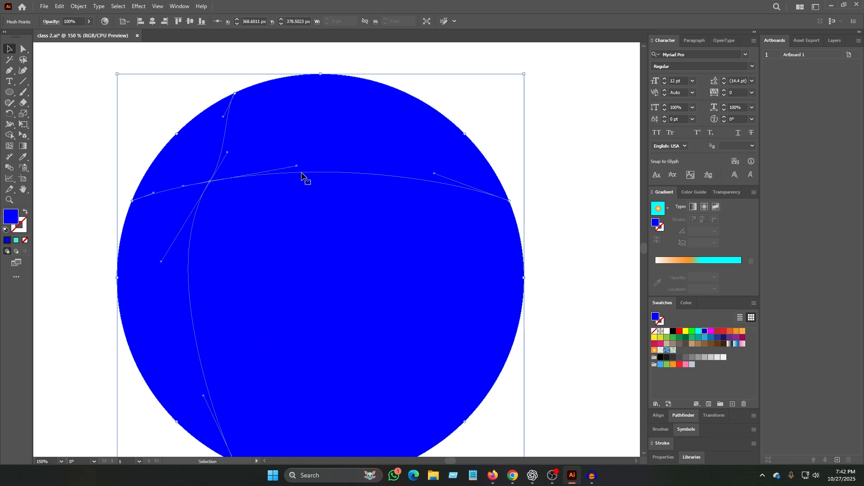
left_click_drag(298, 169, 304, 142)
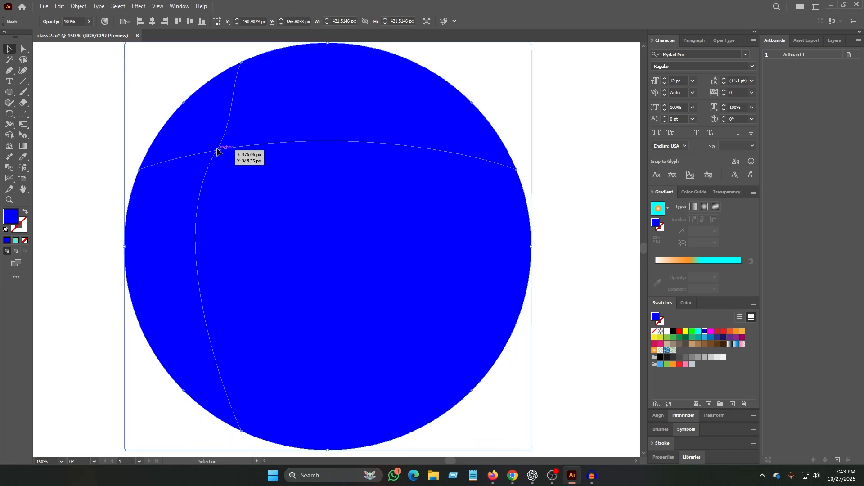
- Move the mesh point to the circle's upper centre and add vertical mesh lines right beside it and from the upper-right edge
left_click_drag(216, 153, 325, 170)
left_click(9, 145)
left_click(327, 169)
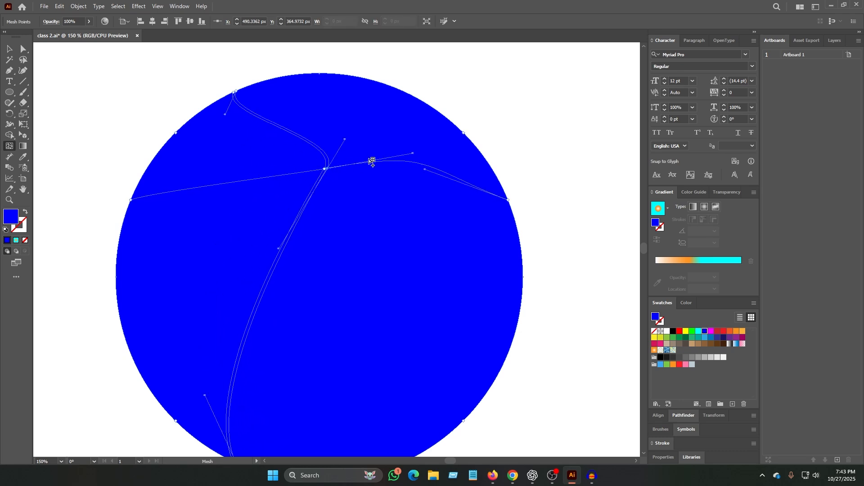
left_click(421, 100)
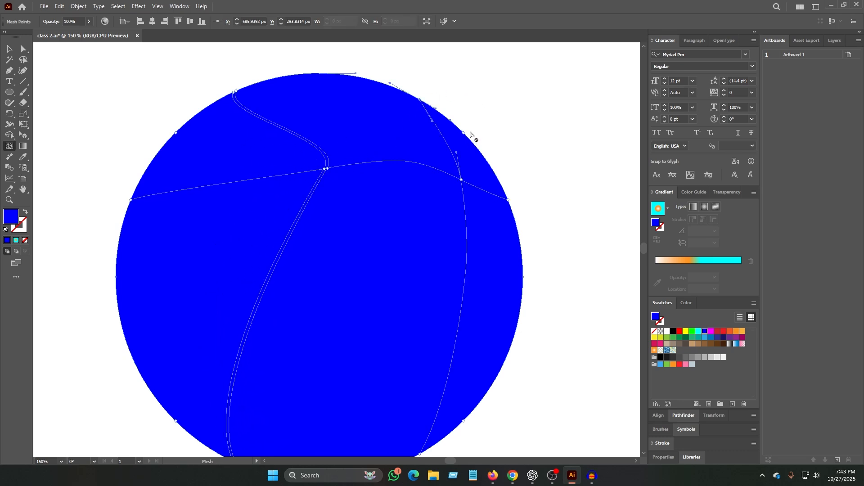
- Pull three mesh points on the circle's upper-right outline outward to distort the shape
left_click_drag(463, 134, 532, 165)
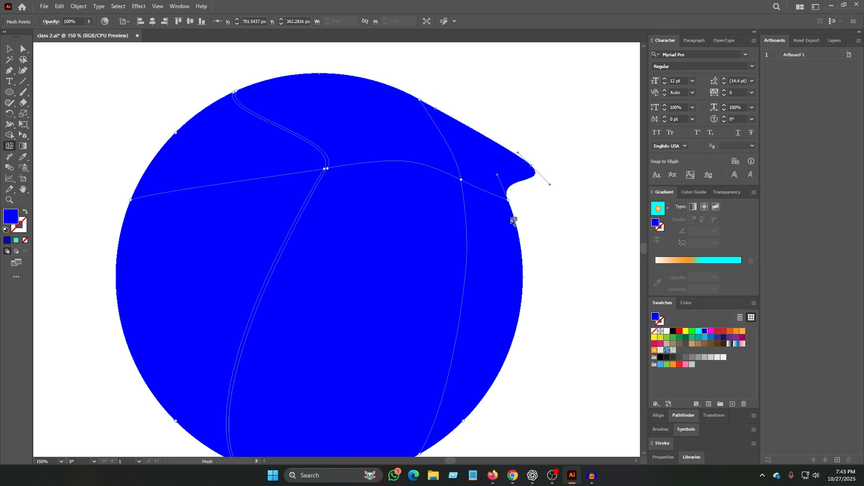
left_click_drag(508, 200, 570, 272)
left_click_drag(532, 166, 547, 97)
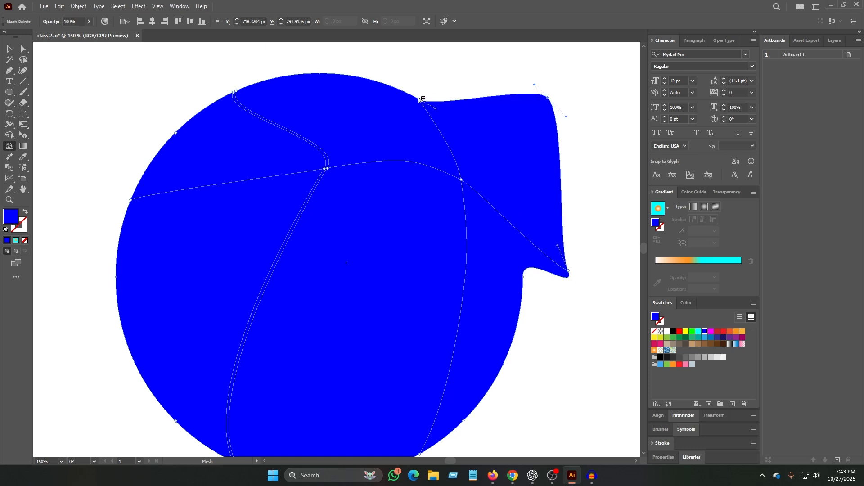
left_click_drag(421, 99, 443, 52)
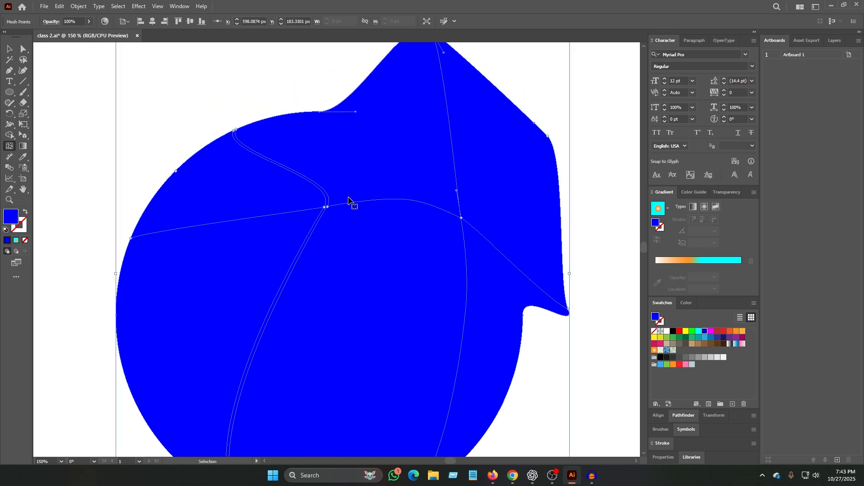
- Move one of the two adjacent upper-centre mesh points toward the shape's left edge
key("ctrl+minus")
key("ctrl+minus")
scroll(315, 329, "down", 2)
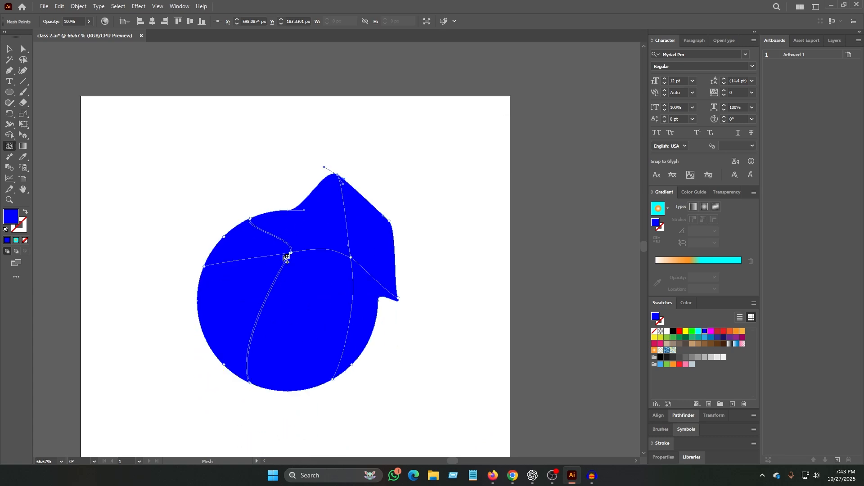
left_click_drag(290, 253, 228, 267)
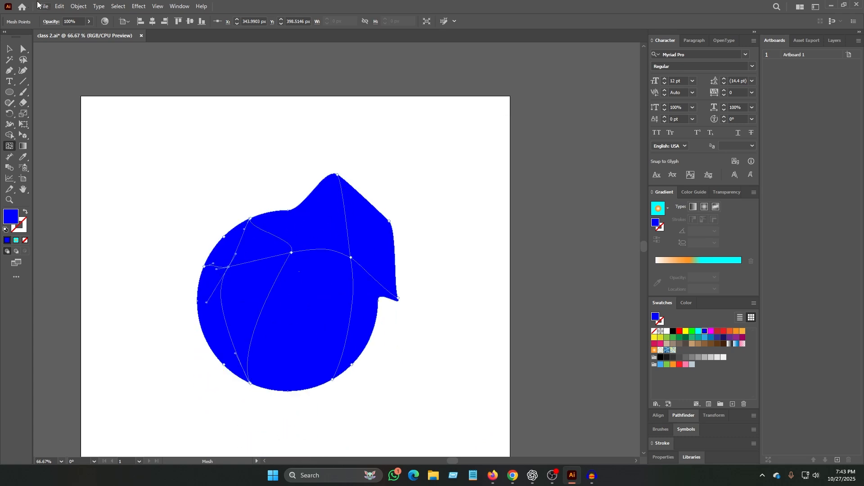
- Delete the distorted mesh shape and draw a rectangle about 481 × 279 px in the upper half of the artboard
left_click(11, 49)
left_click_drag(137, 166, 348, 411)
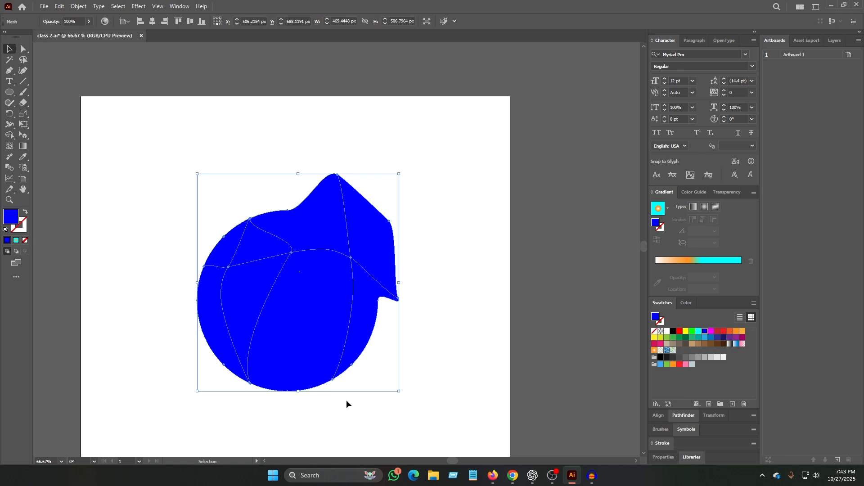
key("Delete")
left_click(9, 92)
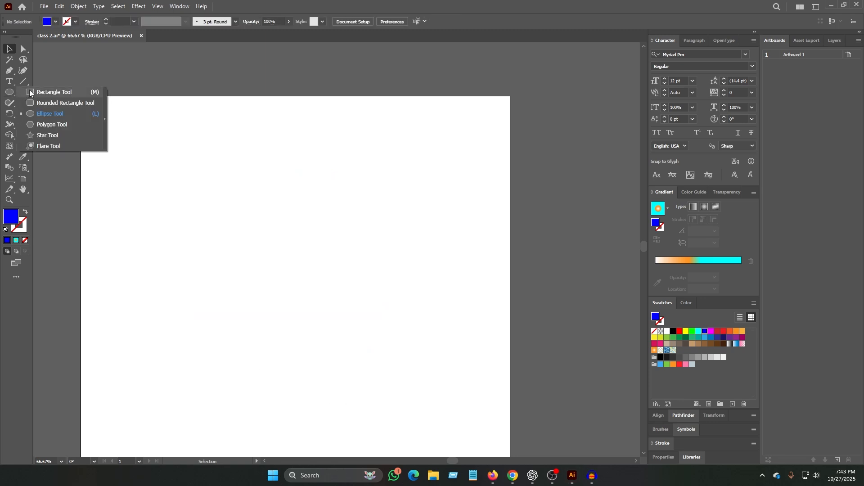
left_click(30, 92)
left_click_drag(173, 159, 381, 279)
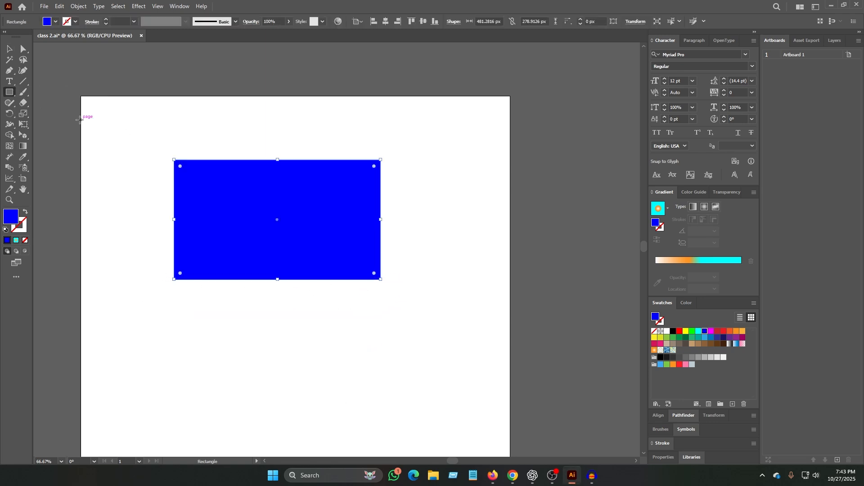
- Fill the rectangle with white and add a mesh point near its upper-left corner
left_click(55, 22)
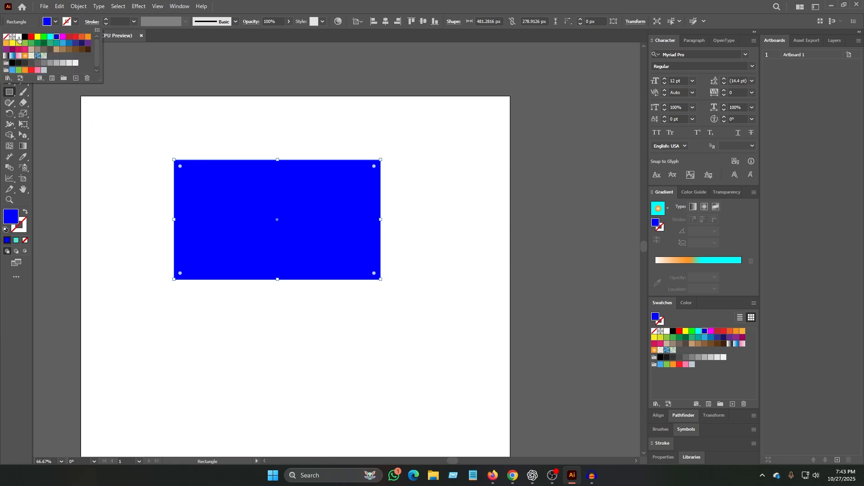
left_click(19, 37)
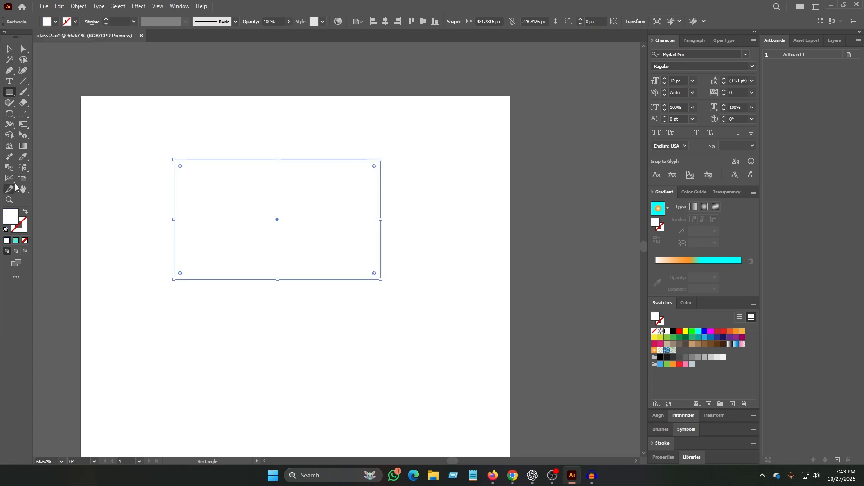
left_click(10, 146)
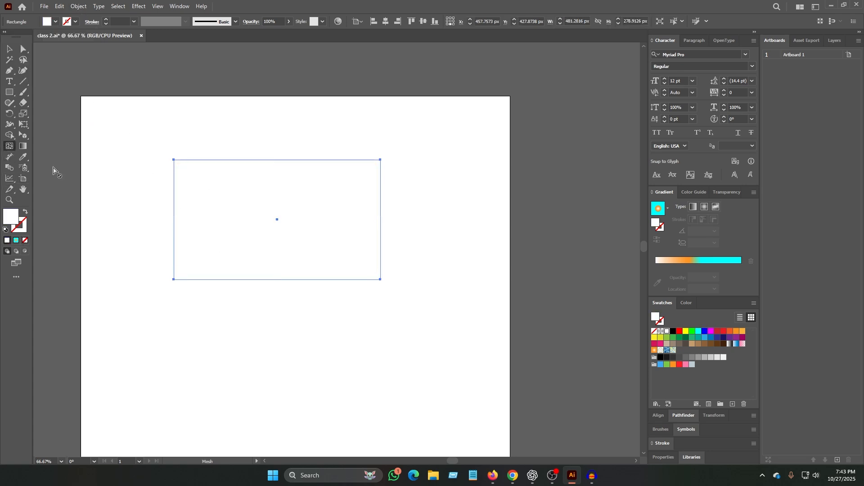
left_click(201, 191)
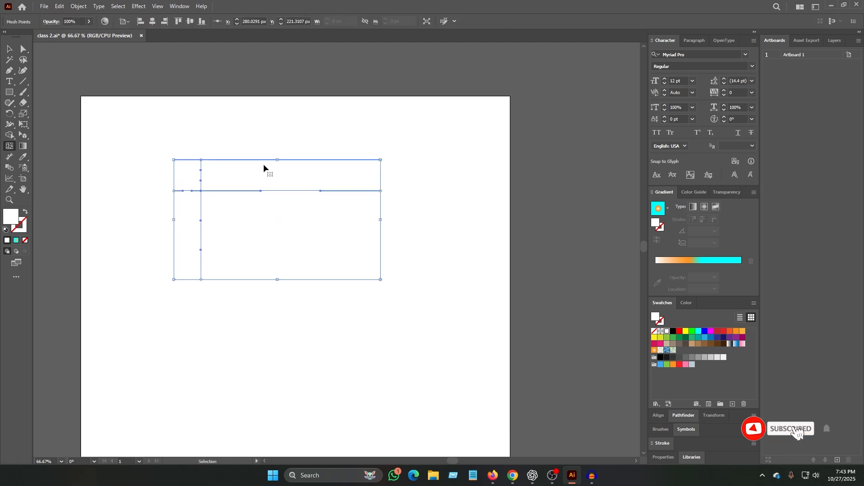
- Select the mesh point inside the rectangle with Direct Selection and colour it RGB Blue
key("ctrl+equal")
key("ctrl+equal")
left_click_drag(363, 317, 213, 245)
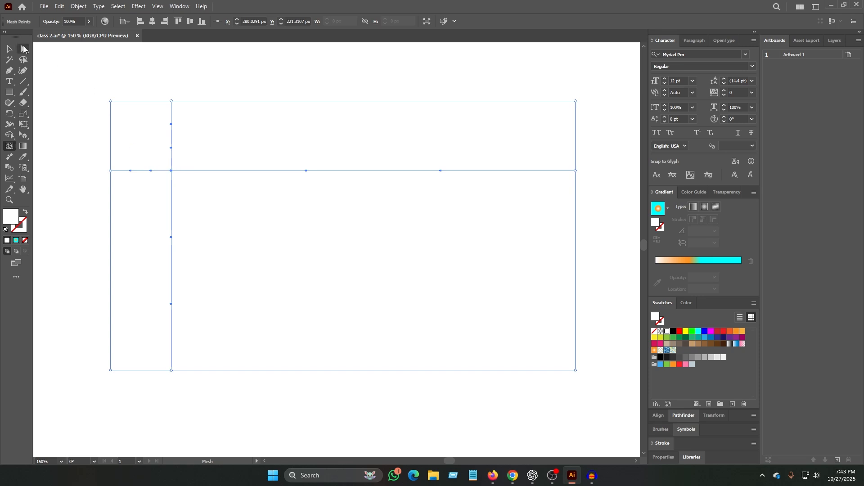
left_click(23, 49)
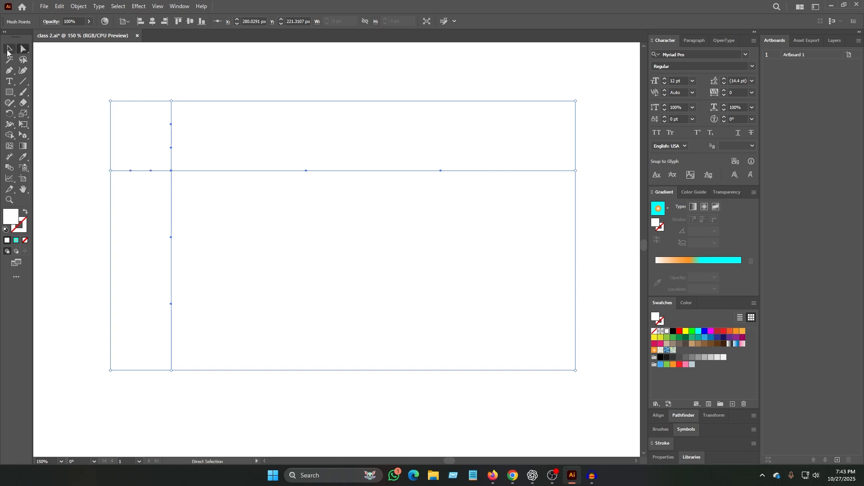
left_click(7, 52)
left_click(23, 50)
left_click(171, 171)
left_click(704, 331)
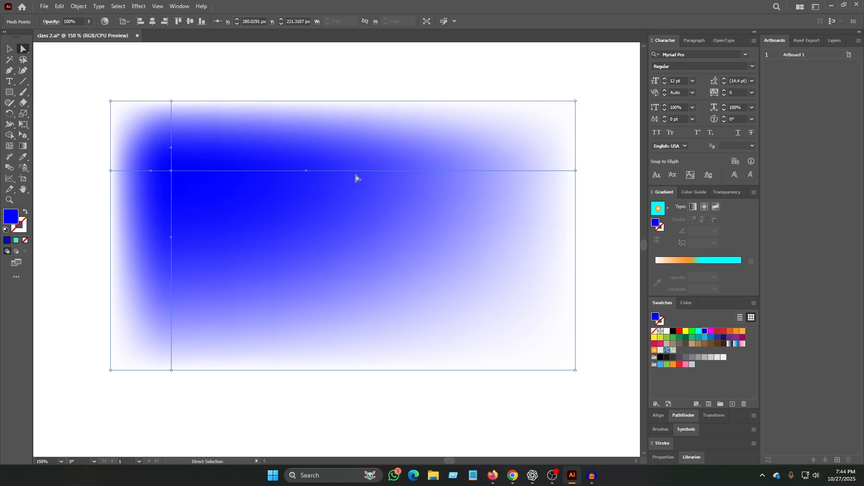
- Undo the blue colouring and add a second mesh point to the right of and slightly above the existing one
key("d")
left_click(9, 145)
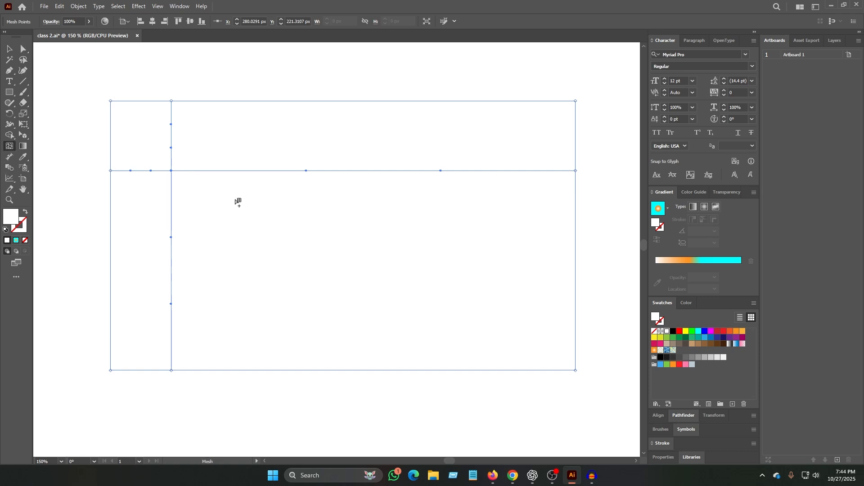
left_click(210, 165)
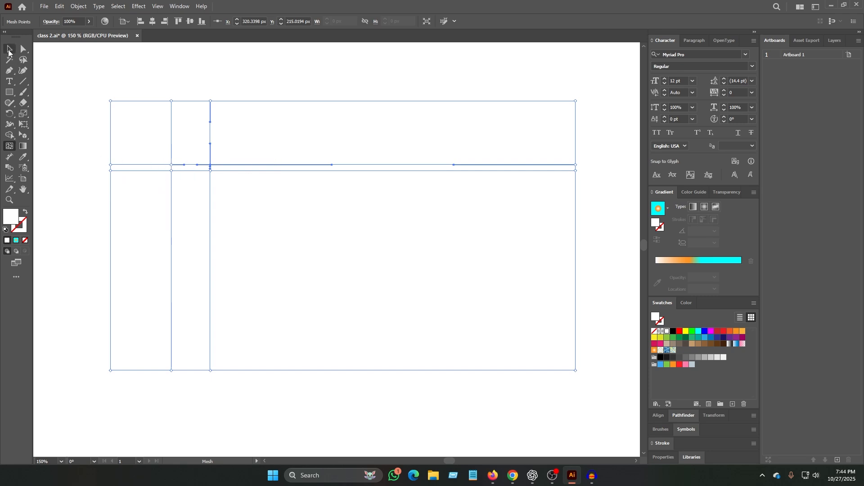
- Colour the mesh intersection directly left of the new mesh point RGB Blue
left_click(171, 165)
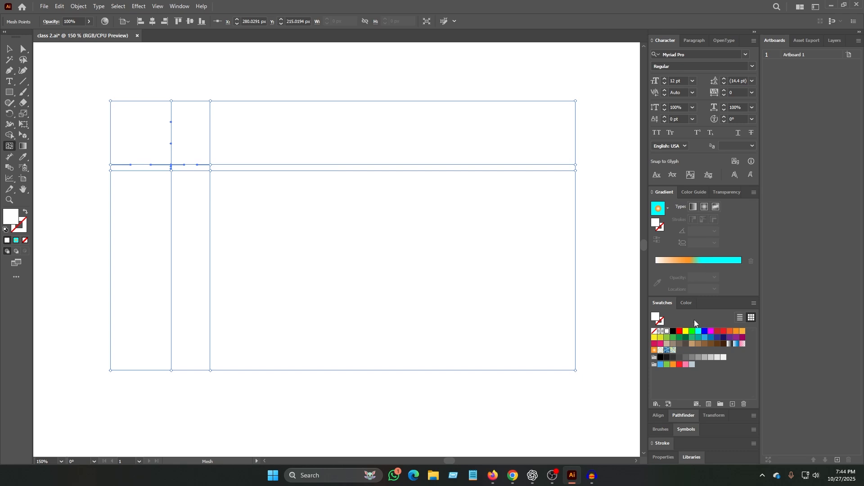
left_click(705, 331)
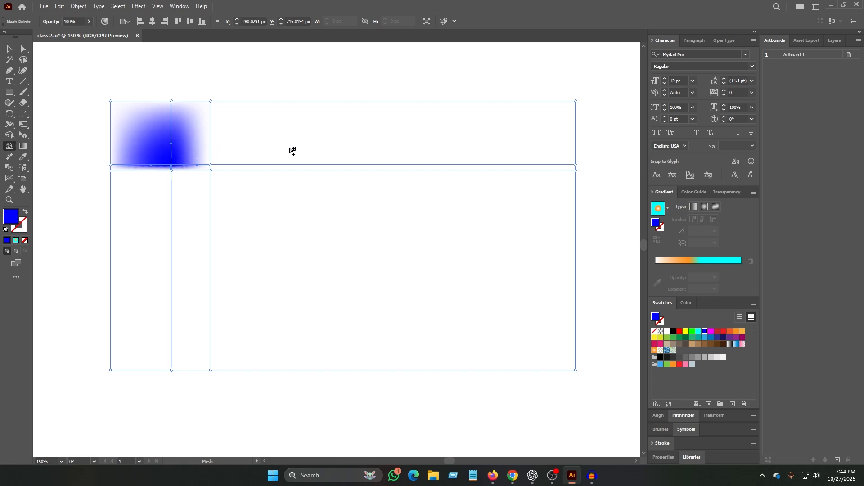
- Colour the mesh intersection directly right of the blue mesh point RGB Red
left_click(210, 166)
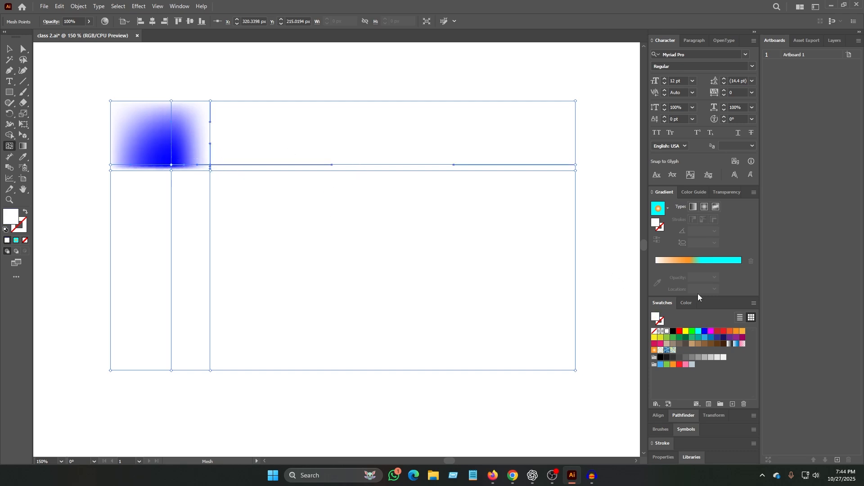
left_click(680, 332)
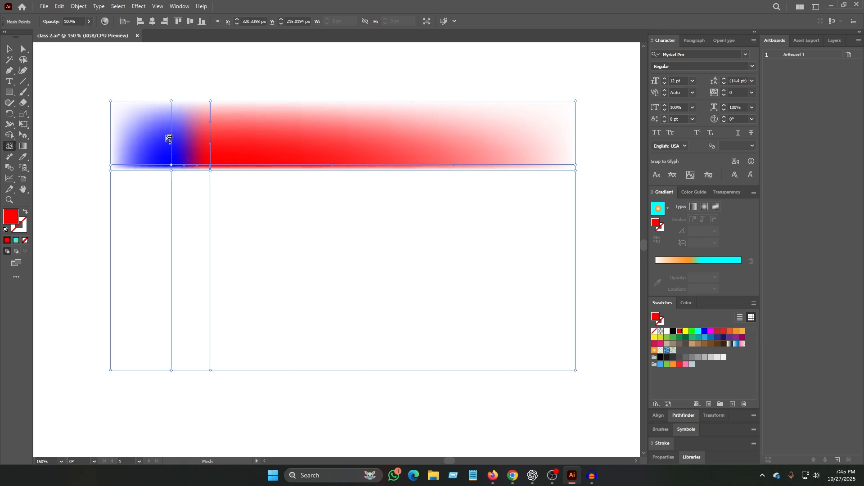
- Shift the whole mesh rectangle slightly to the right in two small moves with the Selection tool
key("v")
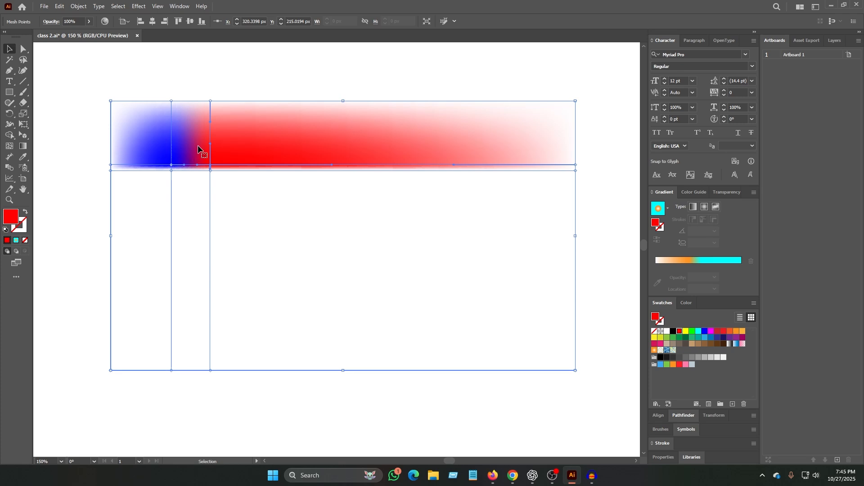
key("ctrl+plus")
key("ctrl+plus")
key("ctrl+plus")
key("ctrl+plus")
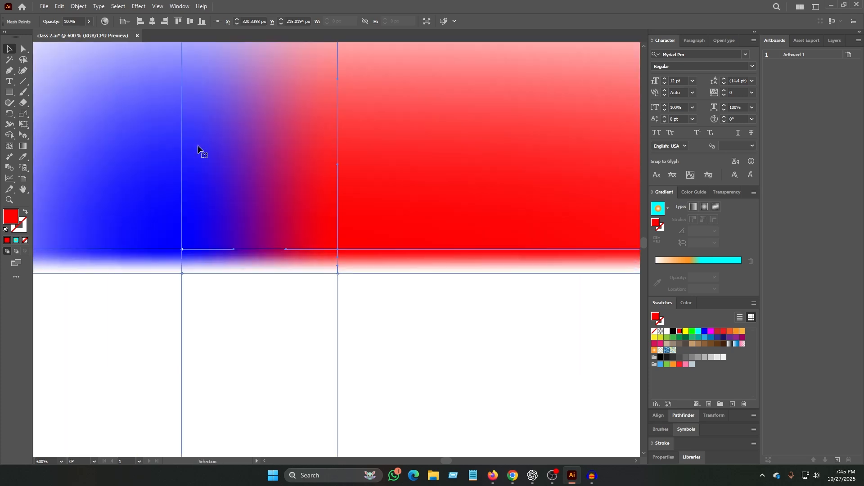
scroll(199, 153, "up", 3)
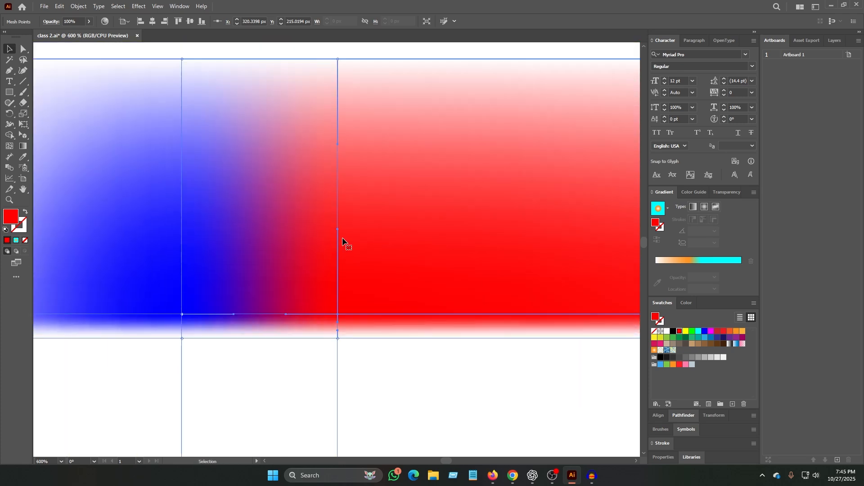
left_click_drag(181, 224, 271, 225)
key("ctrl+minus")
key("ctrl+minus")
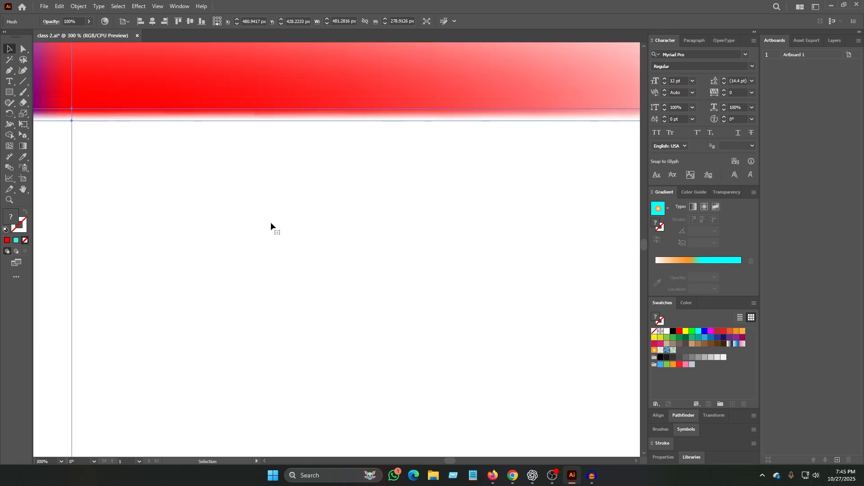
key("ctrl+minus")
key("ctrl+minus")
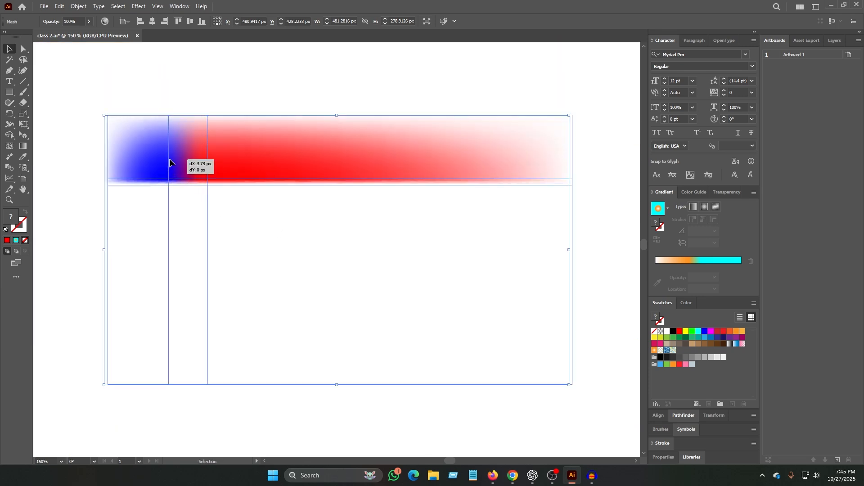
left_click_drag(168, 162, 172, 163)
- Try to pull the blue mesh point right toward the red mesh point with the Mesh tool
left_click(9, 146)
left_click_drag(170, 180, 197, 180)
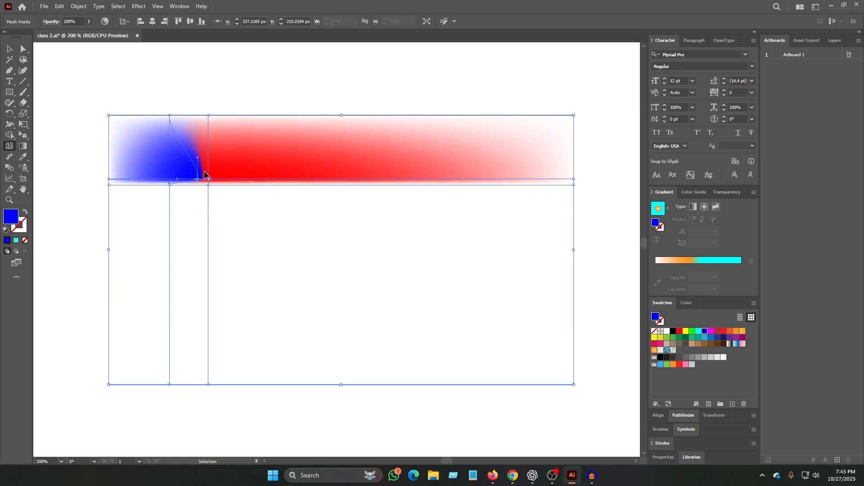
key("ctrl+equal")
key("ctrl+equal")
key("ctrl+equal")
key("ctrl+equal")
key("ctrl+equal")
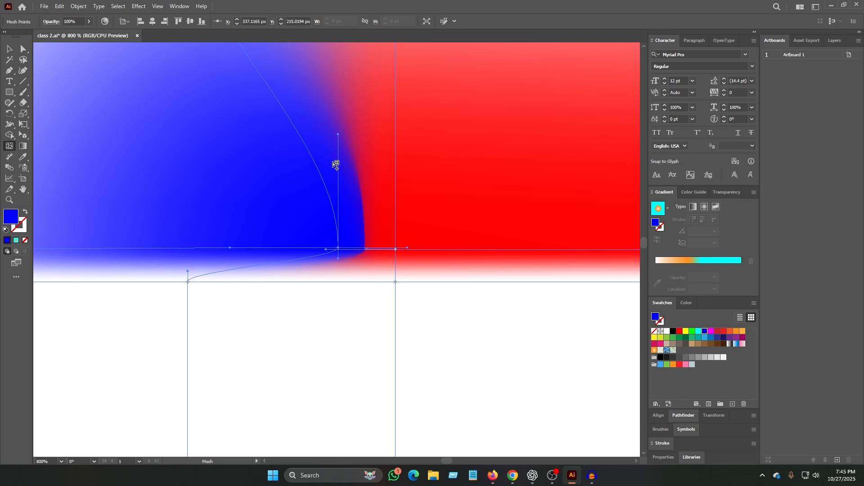
scroll(335, 165, "down", 1)
key("p")
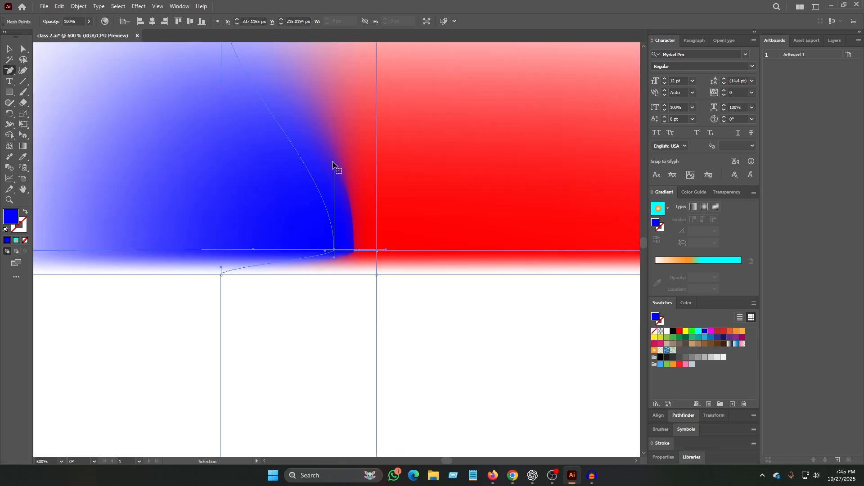
left_click(333, 165)
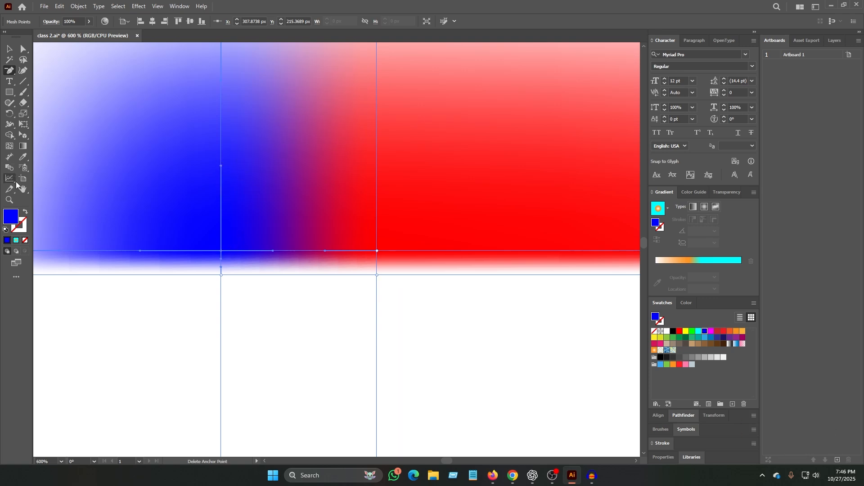
- Move the blue mesh point right, close to the red mesh point, to tighten the colour transition, and deselect the mesh
left_click(9, 167)
left_click(9, 147)
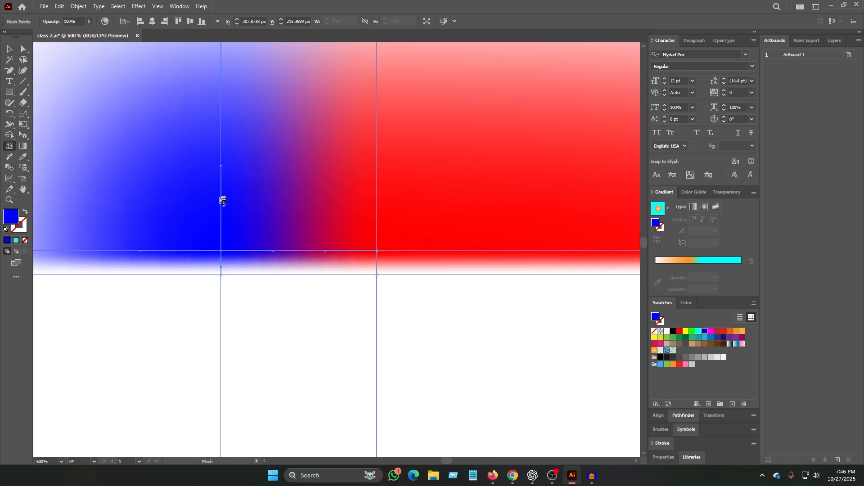
left_click_drag(221, 251, 328, 238)
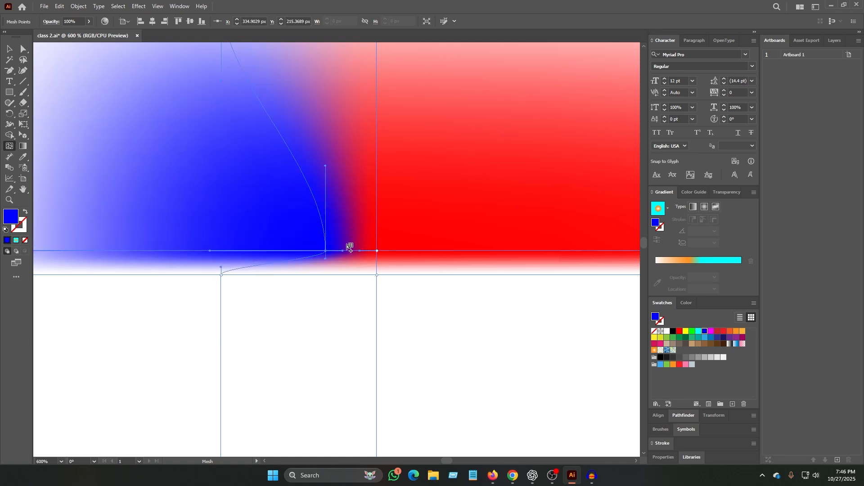
key("ctrl+plus")
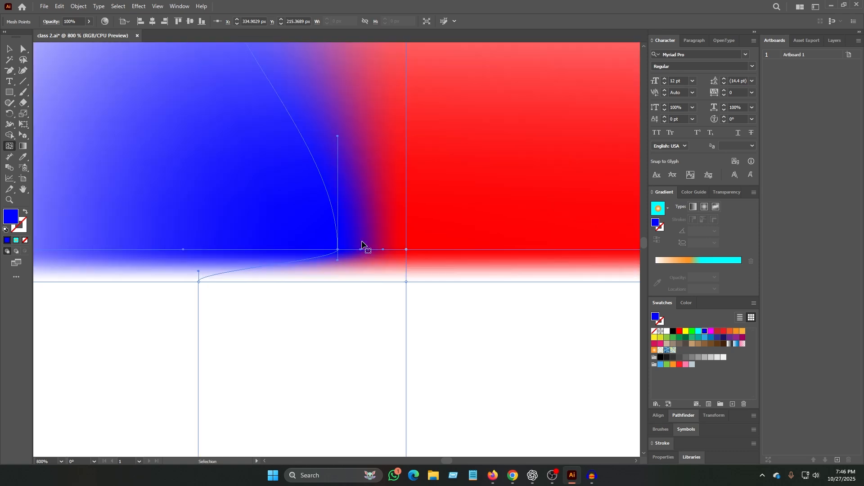
key("ctrl+plus")
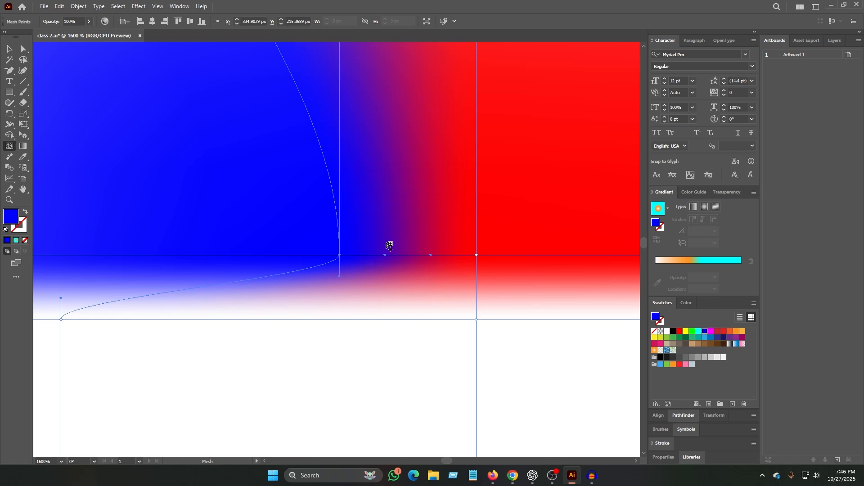
key("ctrl+minus")
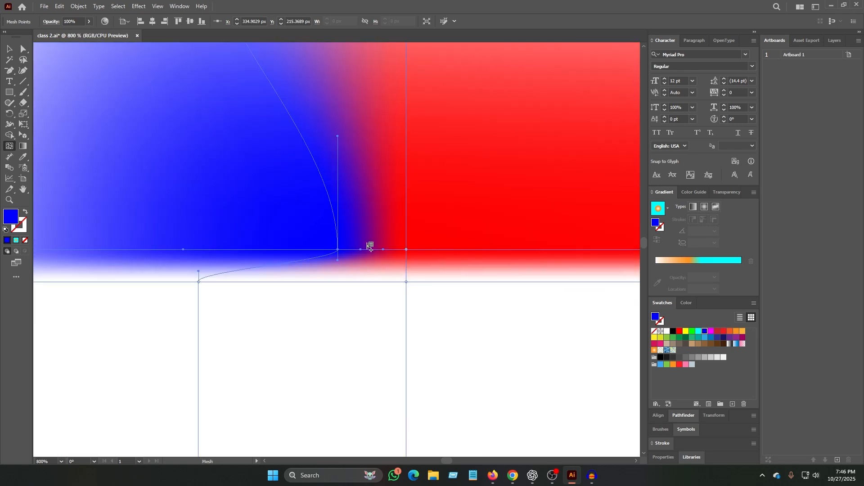
key("ctrl+minus")
key("ctrl+minus")
key("ctrl+minus")
key("v")
left_click_drag(126, 90, 133, 148)
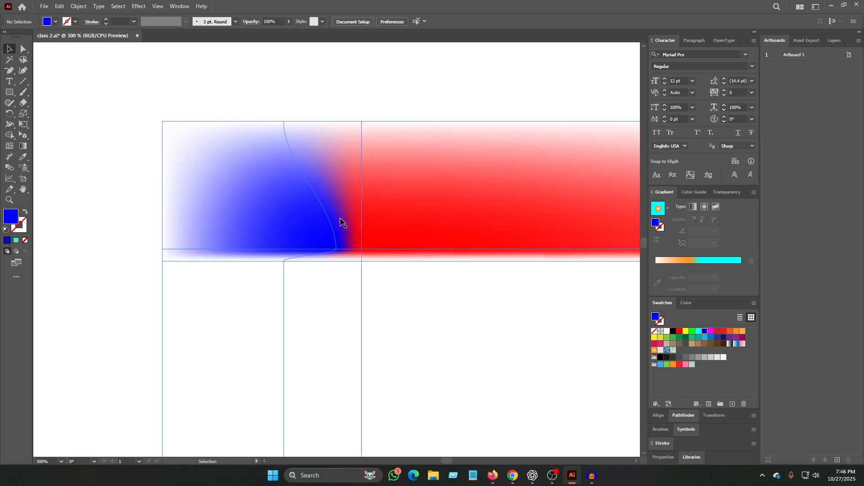
- Select the entire mesh rectangle and delete it from the artboard
key("ctrl+a")
key("ctrl+equal")
key("ctrl+minus")
key("ctrl+minus")
key("ctrl+minus")
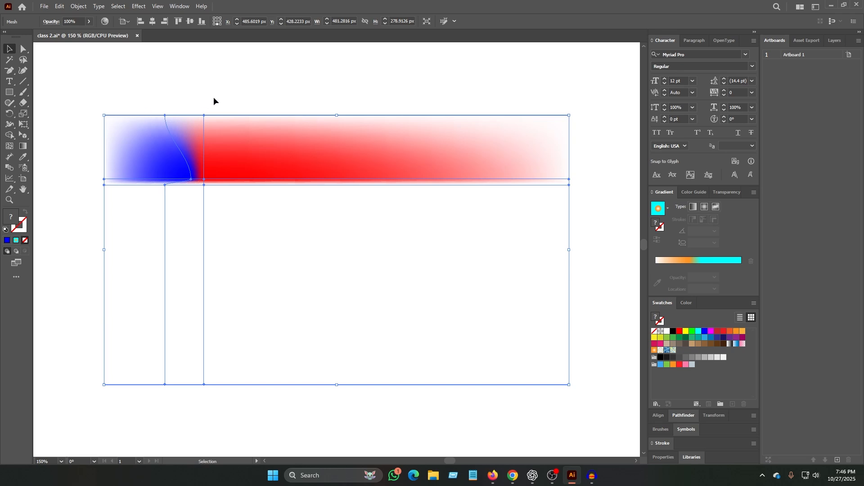
left_click_drag(92, 92, 279, 292)
key("Delete")
- Draw a circle about 229 px in diameter with the Ellipse tool and fill it with white
right_click(11, 92)
left_click(46, 114)
left_click_drag(175, 160, 396, 315)
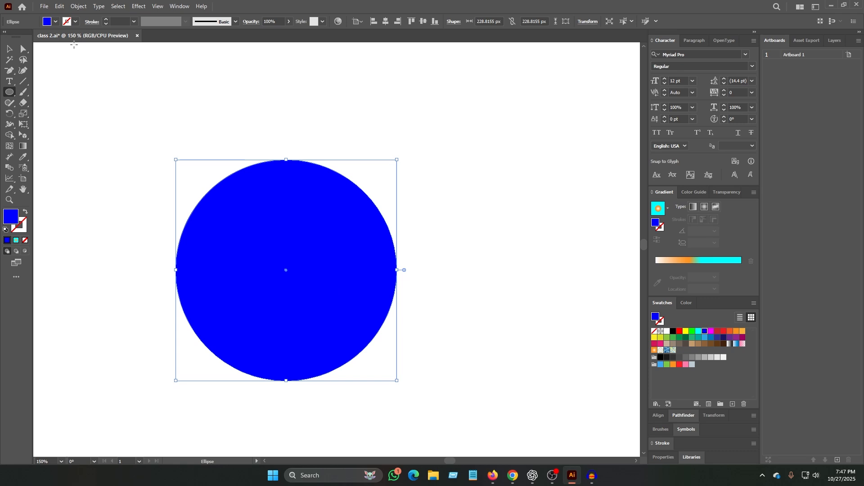
left_click(55, 21)
left_click(19, 37)
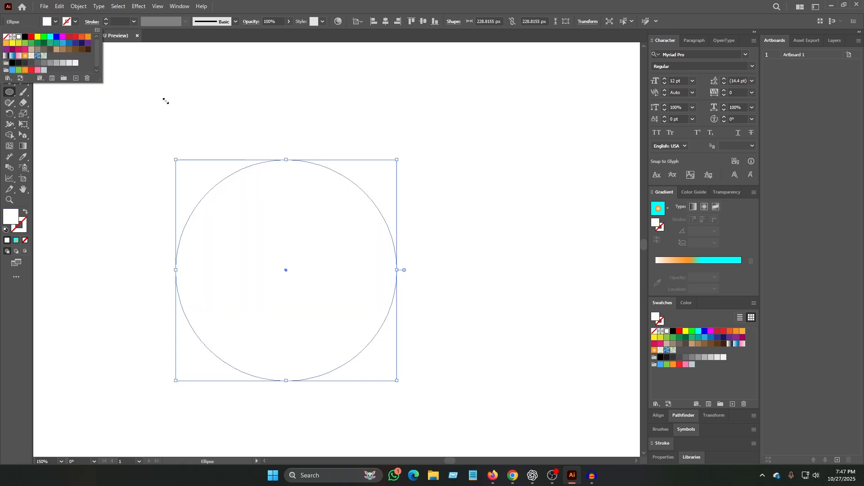
left_click(163, 100)
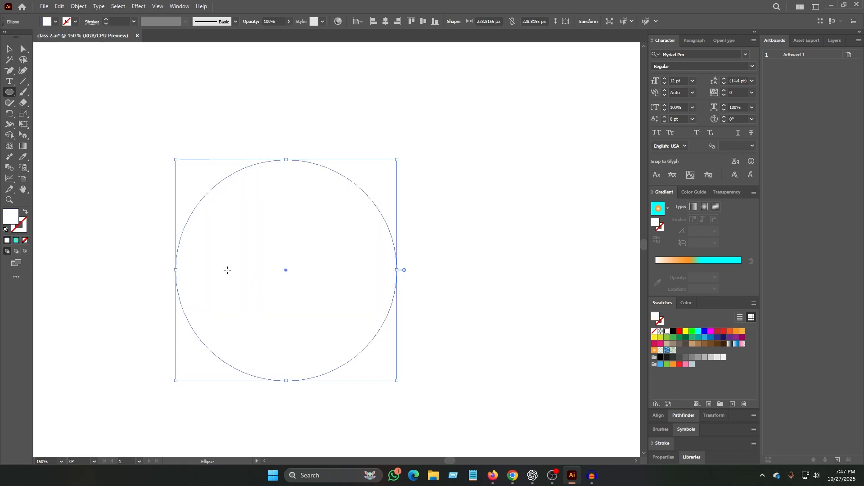
- Add five mesh points across the circle: upper left, lower right, left of centre, right of centre and lower middle
left_click(9, 146)
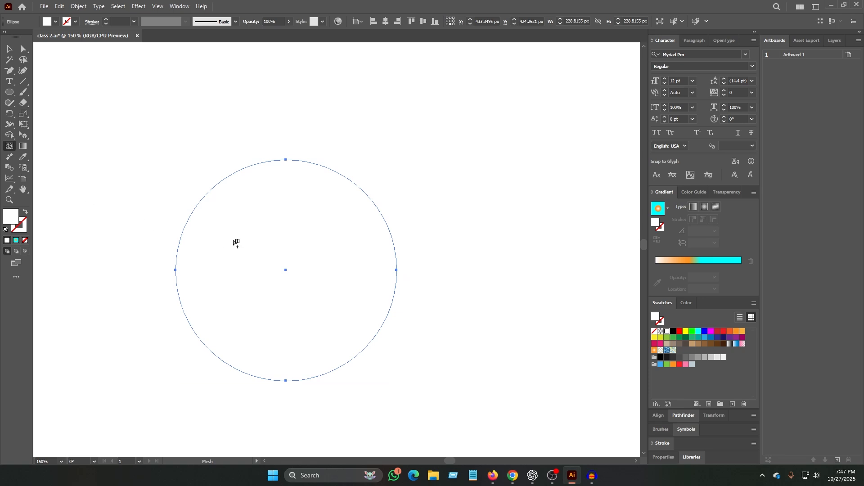
left_click(221, 211)
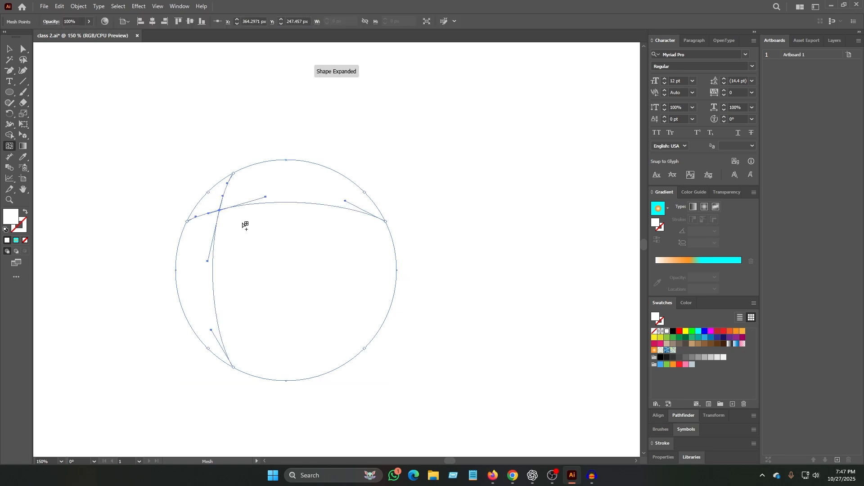
left_click(335, 311)
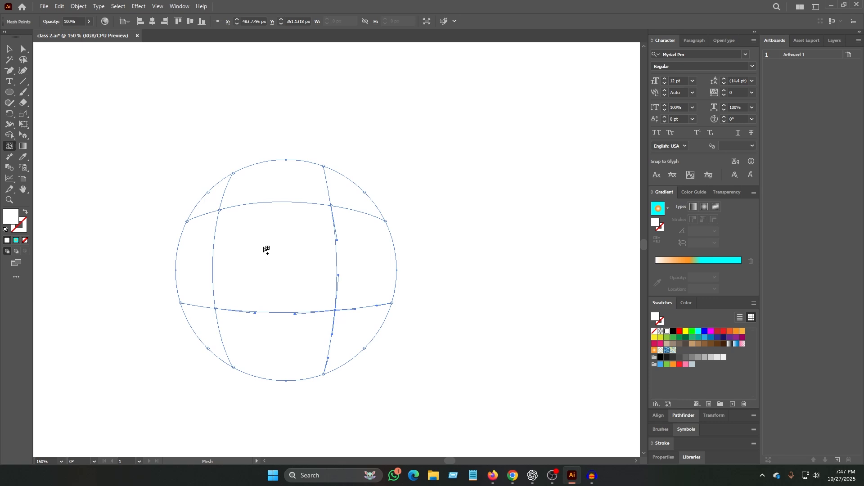
left_click(250, 239)
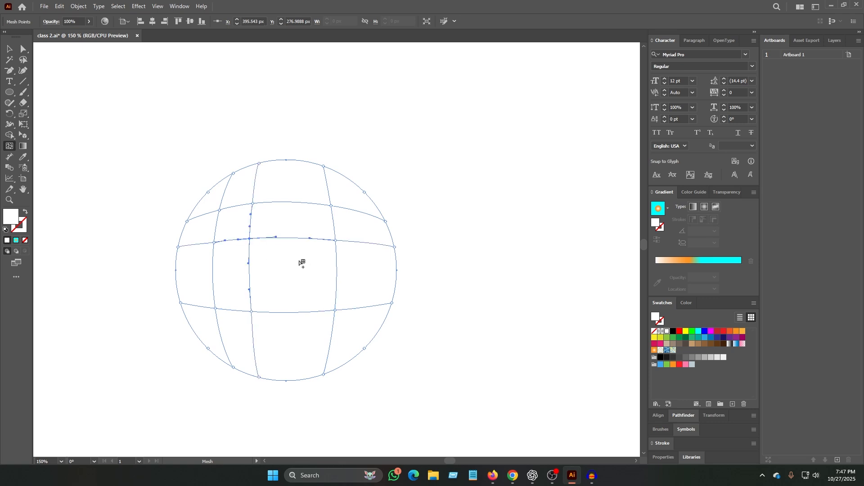
left_click(299, 260)
left_click(273, 346)
- Colour the circle's upper-left and upper-right mesh intersections RGB Magenta using Direct Selection
left_click(22, 48)
left_click(220, 210)
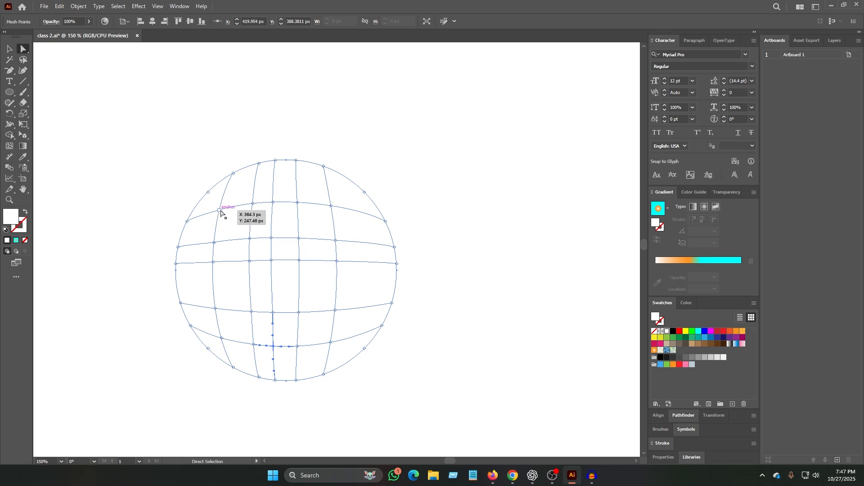
left_click(219, 210)
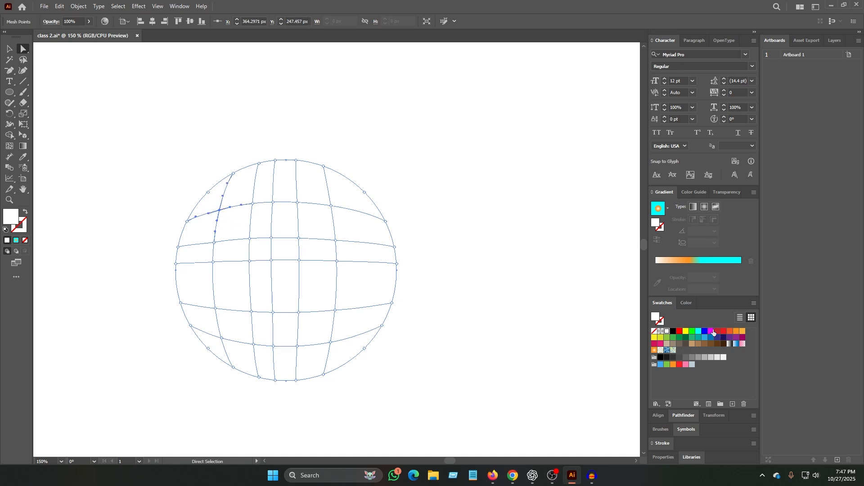
left_click(712, 331)
left_click(331, 206)
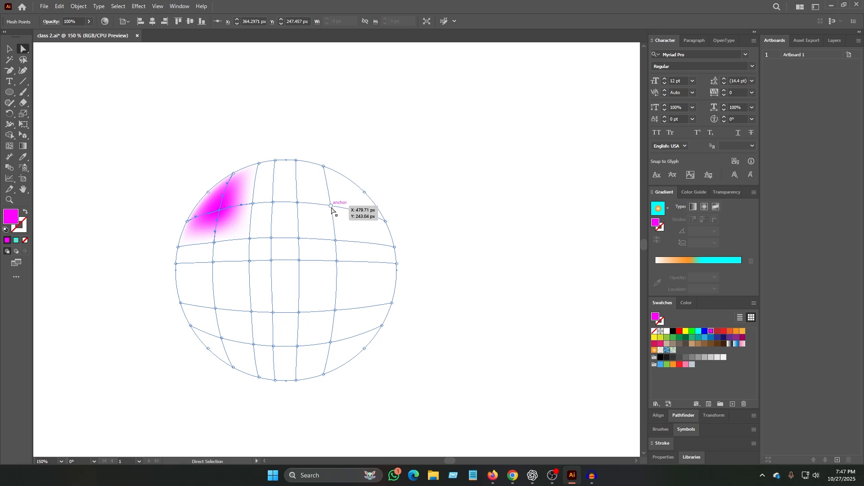
left_click(711, 331)
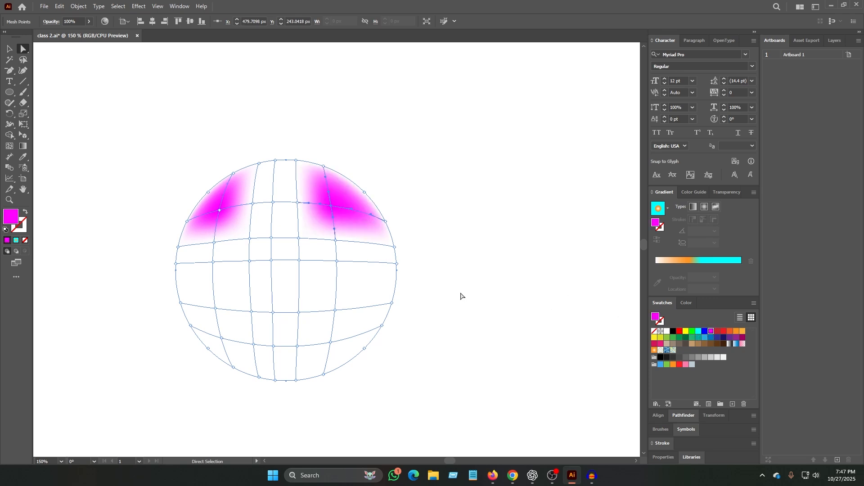
- Colour the circle's lower-right and lower-left mesh intersections RGB Blue and deselect the circle
left_click(336, 310)
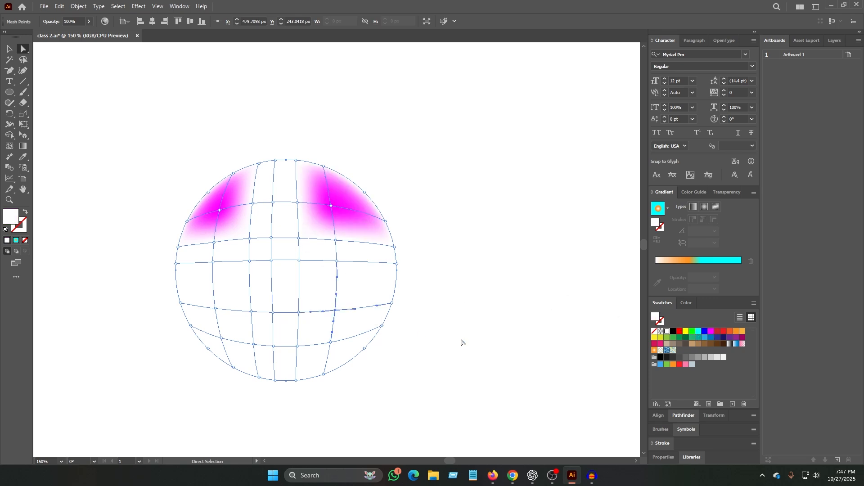
left_click(704, 332)
left_click(216, 309)
left_click(705, 331)
key("v")
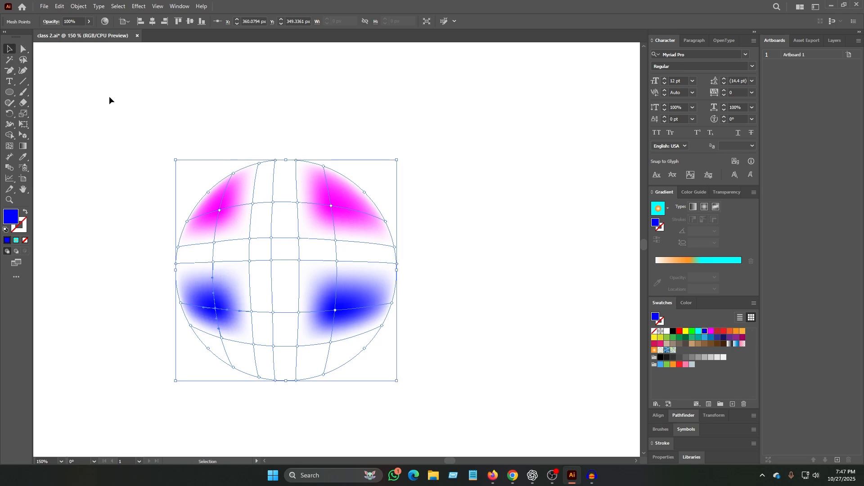
left_click(498, 308)
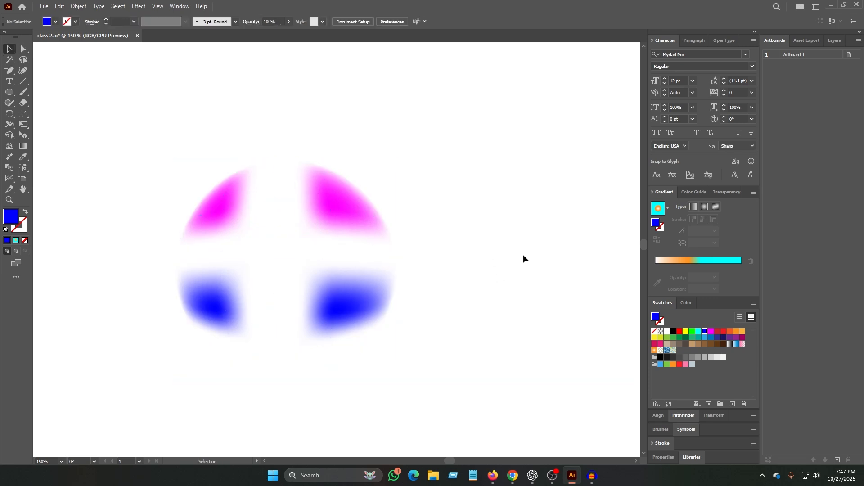
- Draw a blue square about 236 px wide near the artboard's upper-left corner with the Rectangle tool
key("ctrl+minus")
key("ctrl+minus")
left_click(315, 250)
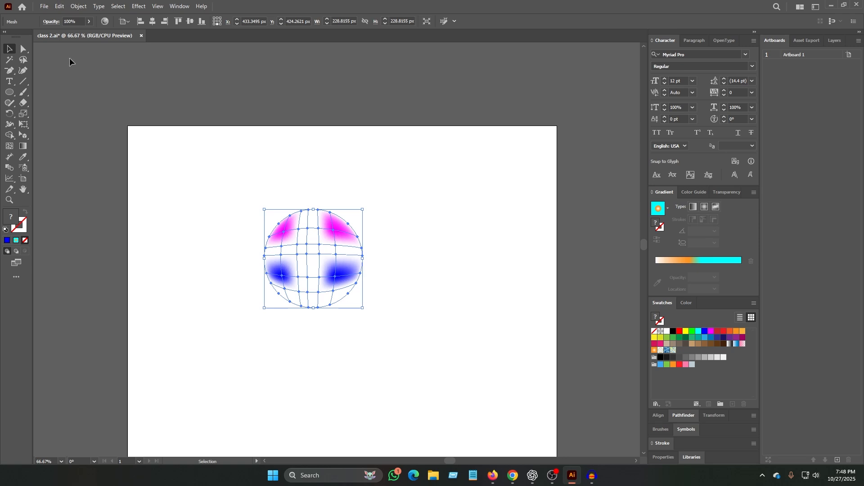
left_click(265, 175)
left_click(304, 238)
left_click_drag(10, 92, 33, 96)
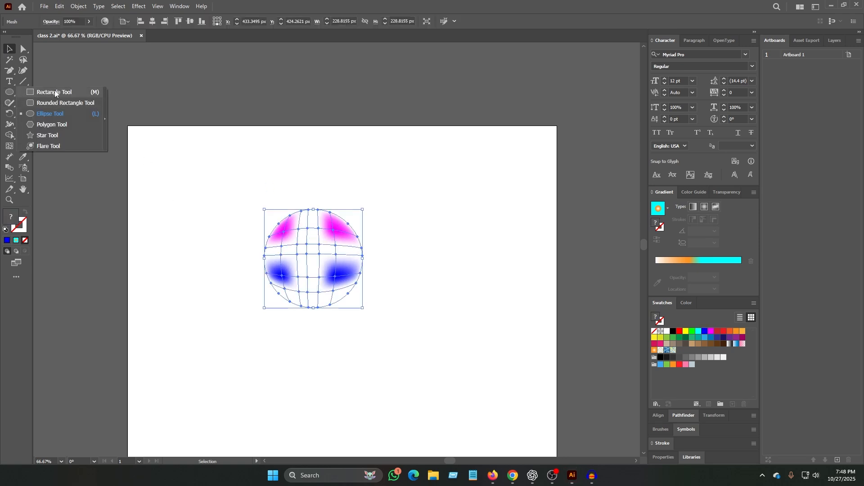
left_click(54, 91)
left_click_drag(140, 147, 241, 248)
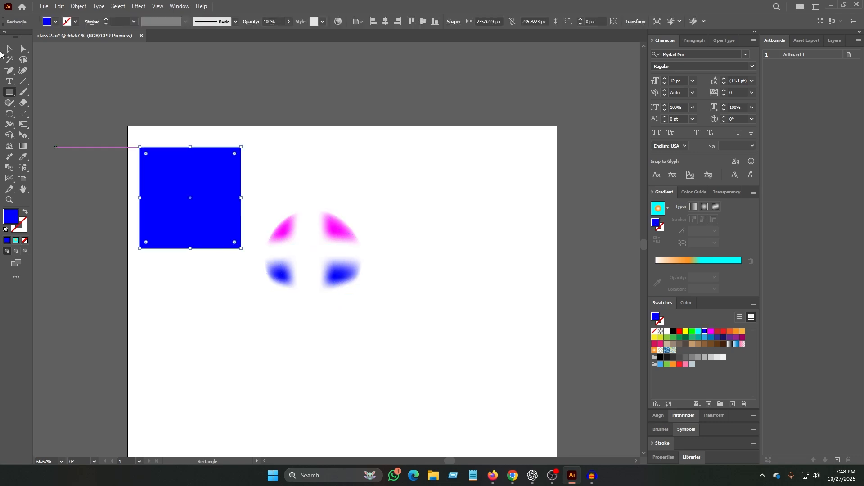
- Add four mesh points to the blue square: upper left, upper middle, lower right and near the centre
left_click(10, 146)
left_click(154, 172)
left_click(182, 181)
left_click(219, 231)
left_click(188, 206)
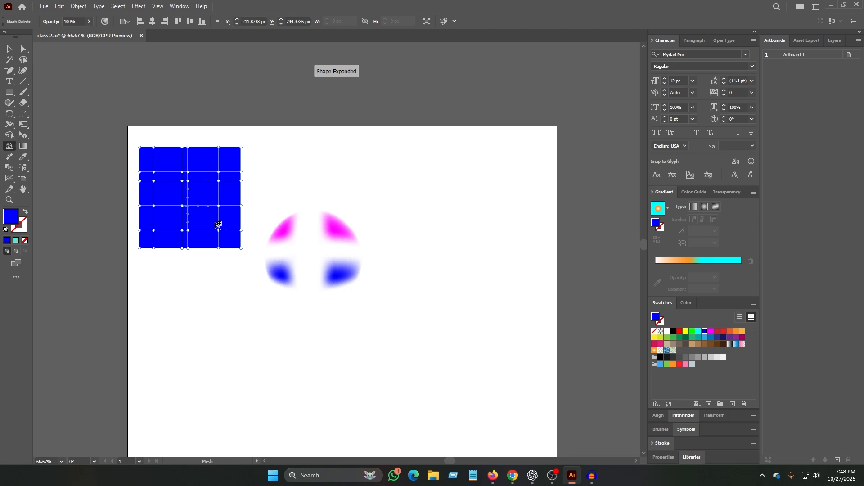
- Colour the square's upper-left mesh point red and the mesh point near its upper right RGB Cyan
left_click(154, 172)
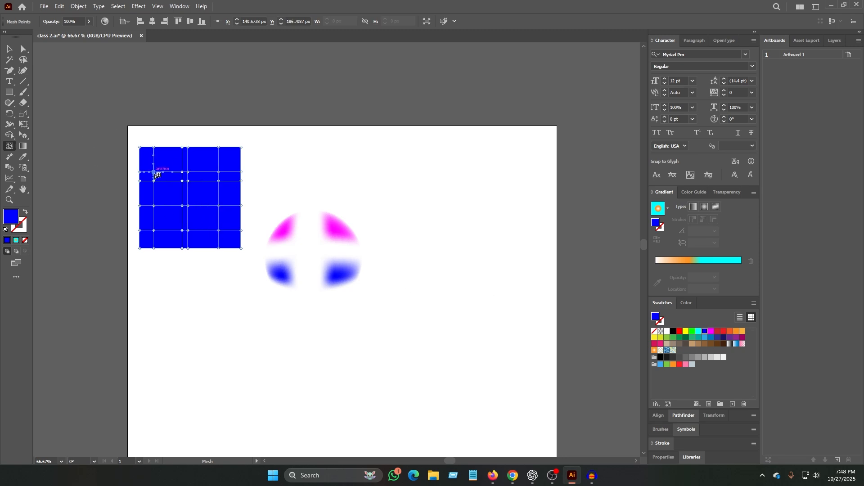
left_click(722, 331)
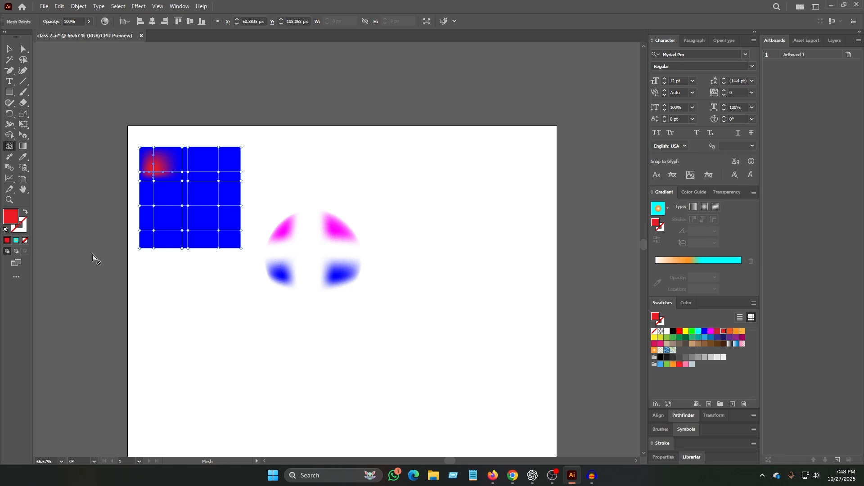
left_click(218, 181)
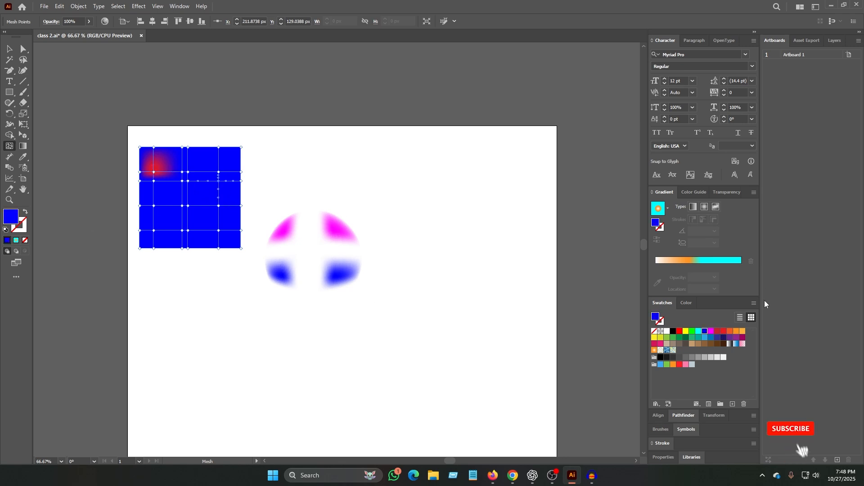
left_click(699, 331)
- Delete the meshed square and the meshed circle from the artboard
left_click(9, 49)
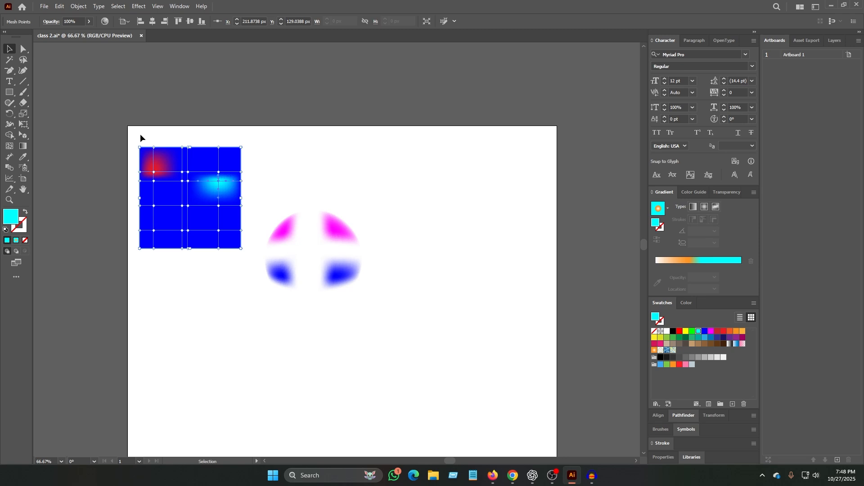
left_click_drag(133, 137, 229, 259)
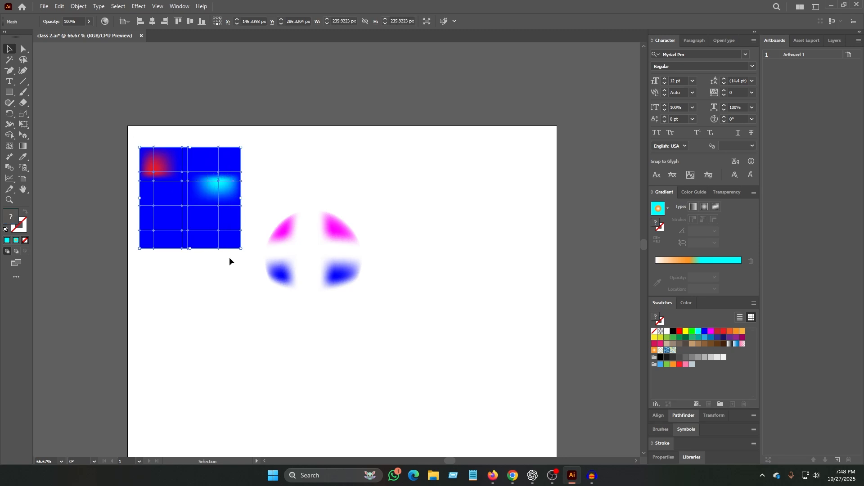
key("Delete")
left_click_drag(239, 210, 383, 312)
key("Delete")
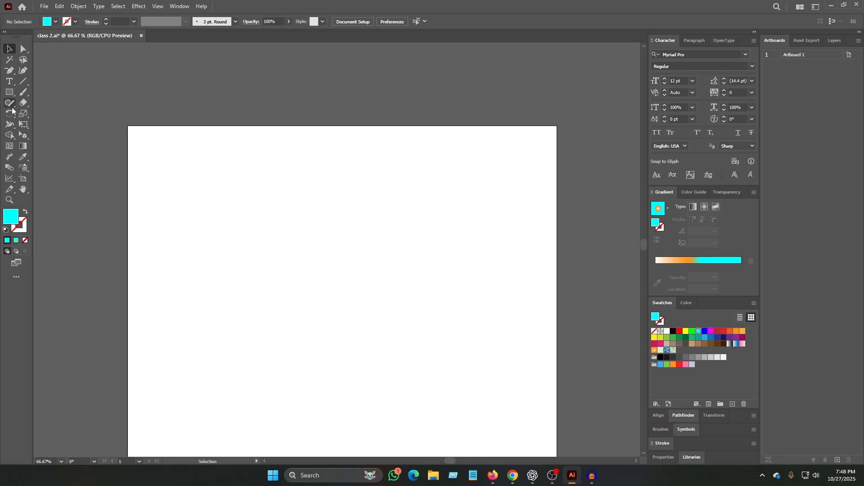
- Draw a cyan circle about 222 px in diameter with the Ellipse tool in the artboard's left half
key("l")
left_click_drag(187, 179, 238, 261)
left_click(9, 49)
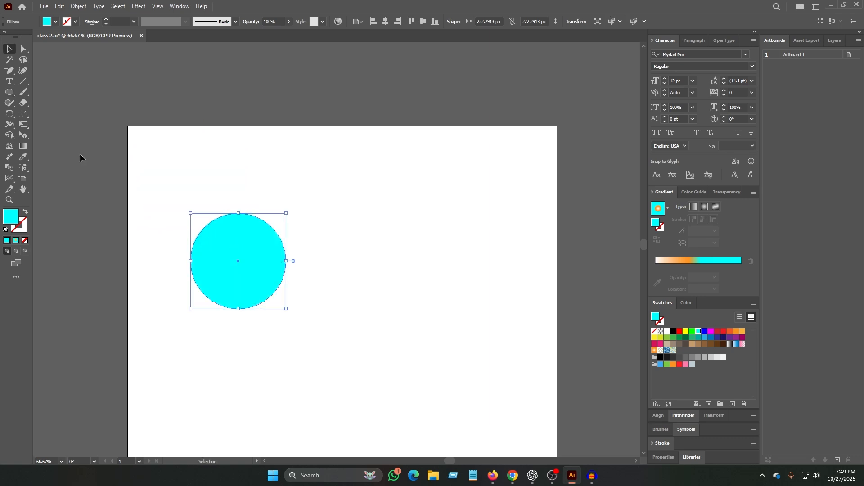
- Swap the circle's fill and stroke, then place a copy to its right, overlapping it by half its width
left_click(25, 212)
left_click_drag(238, 260, 285, 261)
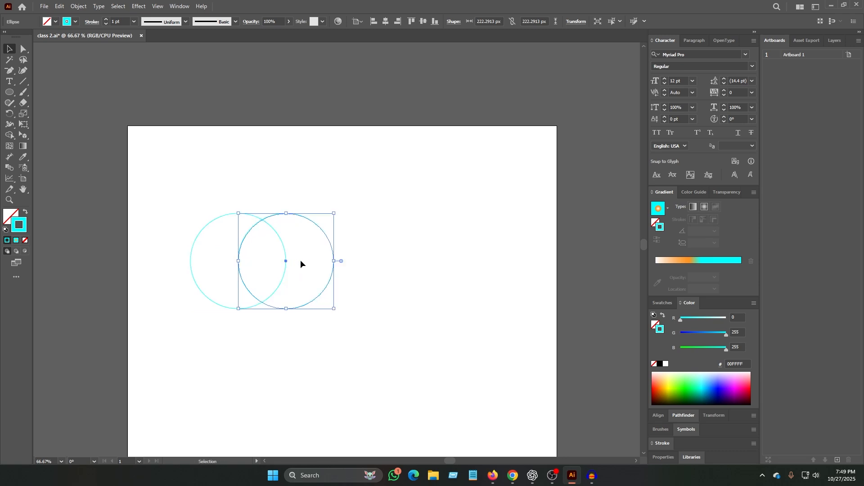
left_click(276, 255)
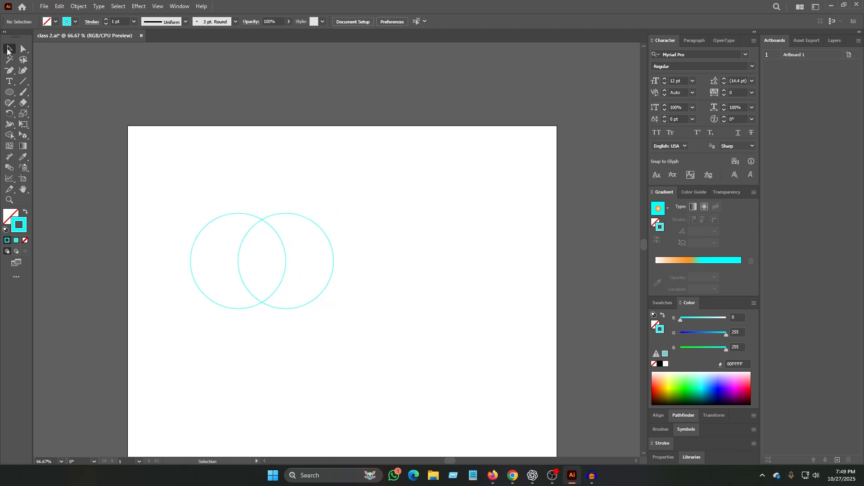
- Merge the two overlapping circles into one outline with the Shape Builder tool
key("ctrl+a")
key("shift+m")
left_click_drag(299, 258, 225, 259)
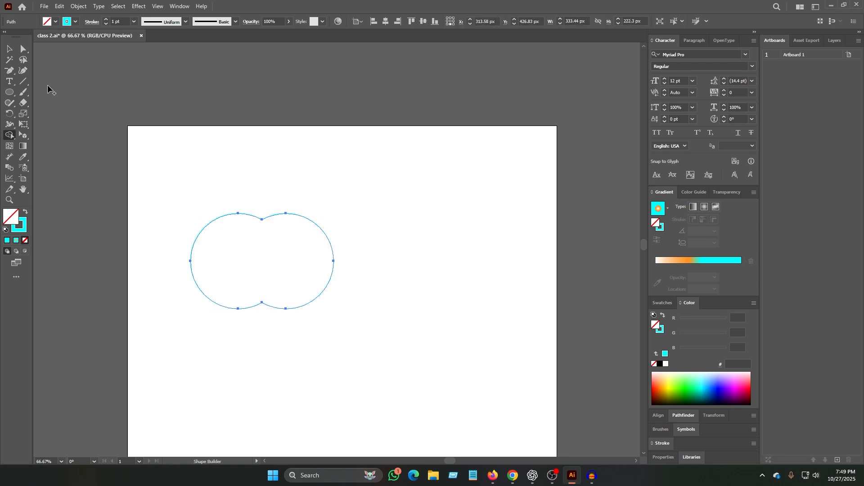
- Move the merged shape's three bottom anchor points straight down, stretching it to about 275 px high like an apple
key("a")
left_click_drag(221, 324, 300, 280)
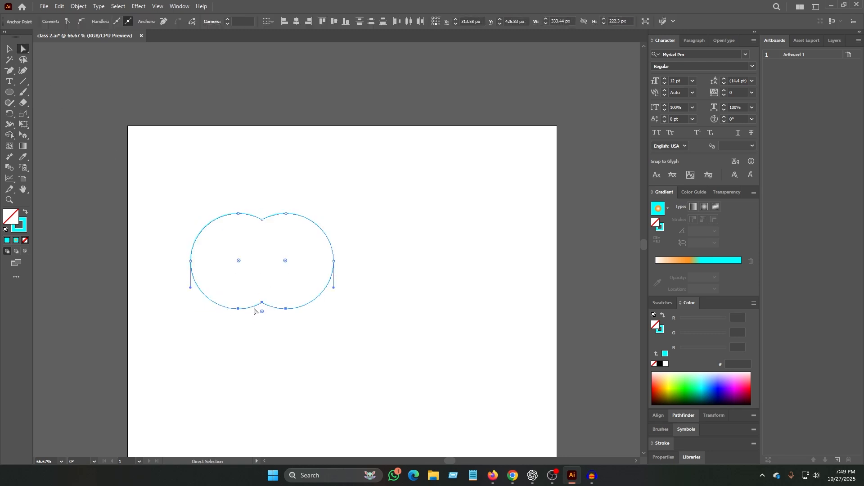
left_click_drag(261, 309, 261, 329)
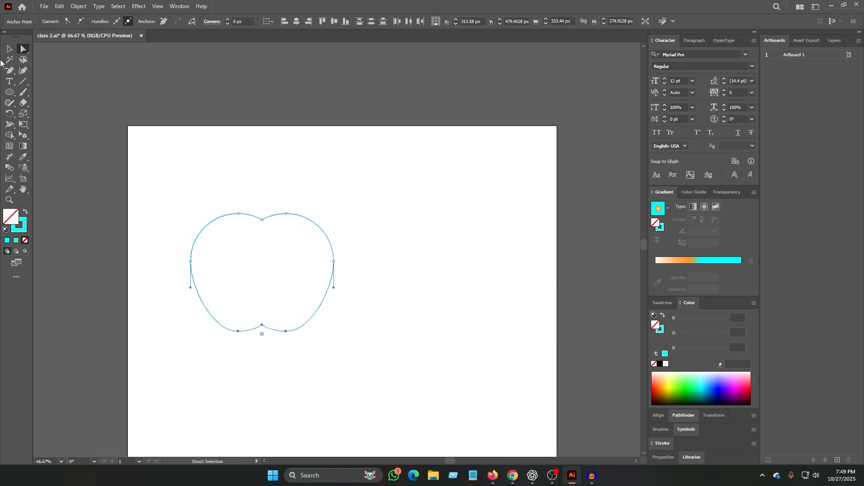
left_click(9, 48)
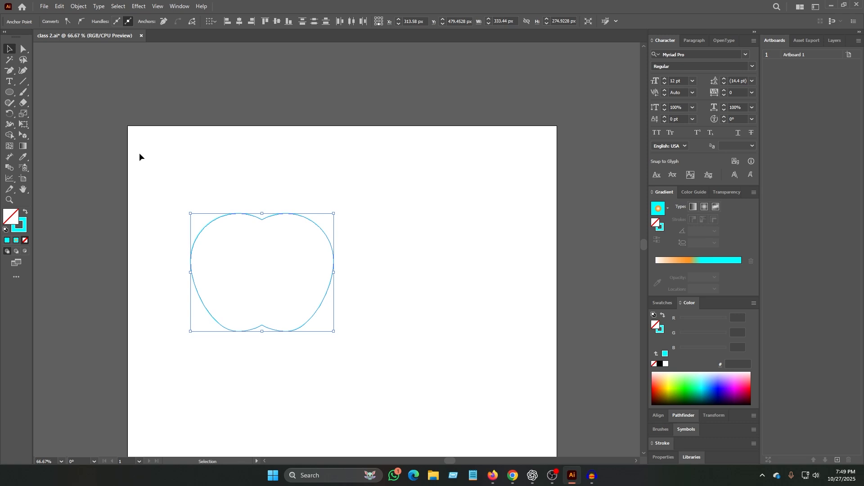
- Swap the apple shape's stroke to a solid fill and set the fill colour to red F10034
left_click(24, 212)
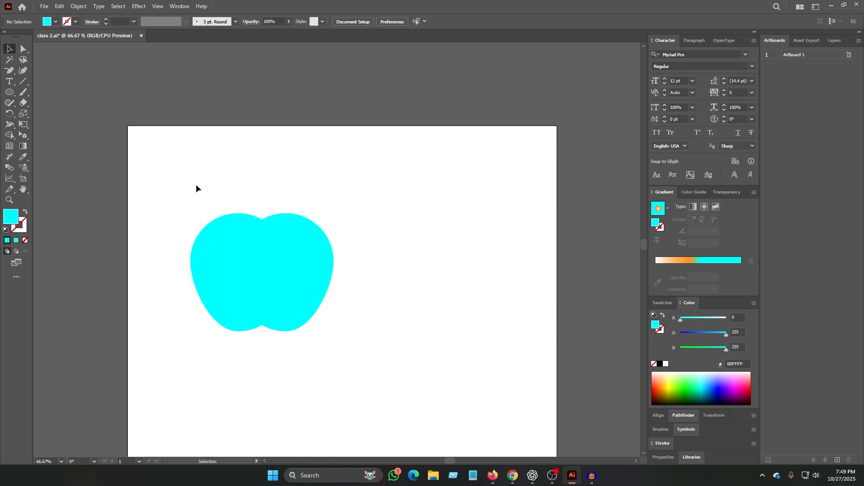
left_click(748, 390)
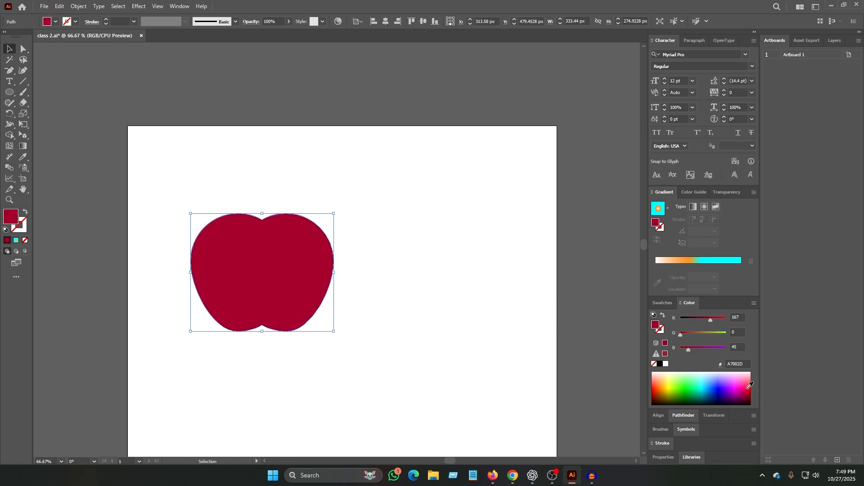
left_click_drag(749, 387, 751, 390)
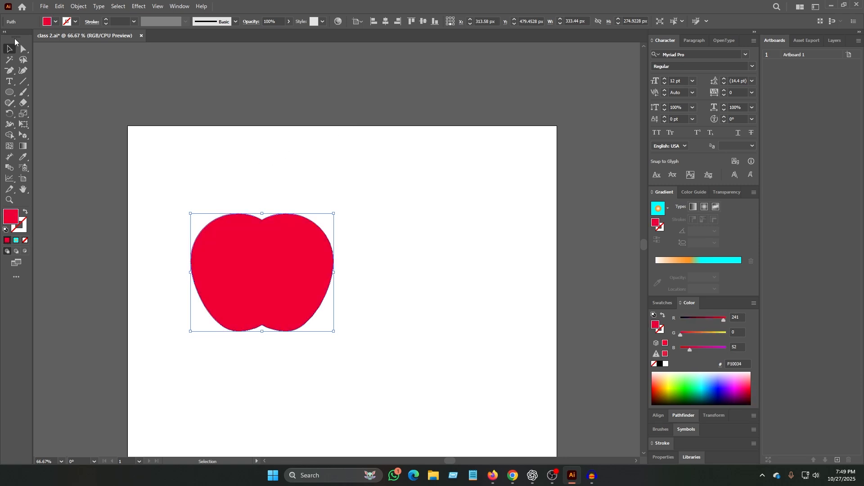
- Move the red apple shape right and slightly up, toward the middle of the artboard
left_click(9, 48)
left_click_drag(166, 190, 328, 329)
left_click_drag(279, 274, 329, 269)
- Draw two slightly overlapping red circles about 223 px wide and remove their outer parts with Shape Builder, keeping the leaf-shaped overlap
left_click_drag(9, 92, 215, 191)
key("v")
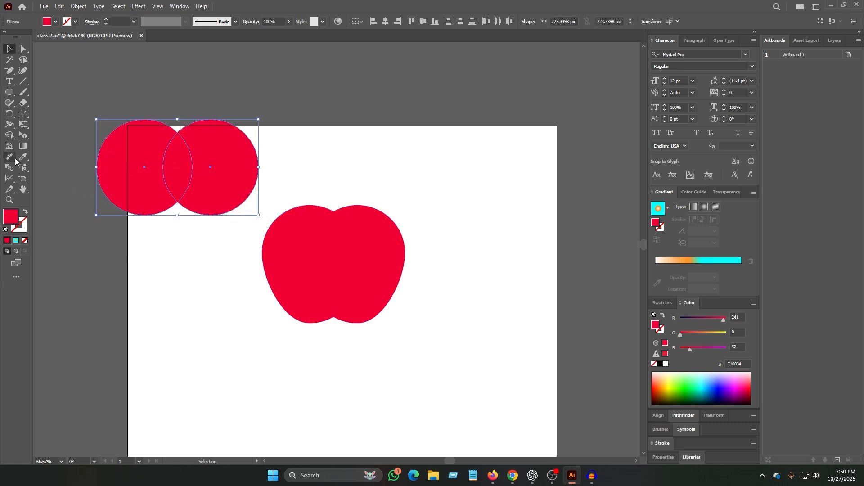
left_click(9, 135)
left_click(225, 157, "alt")
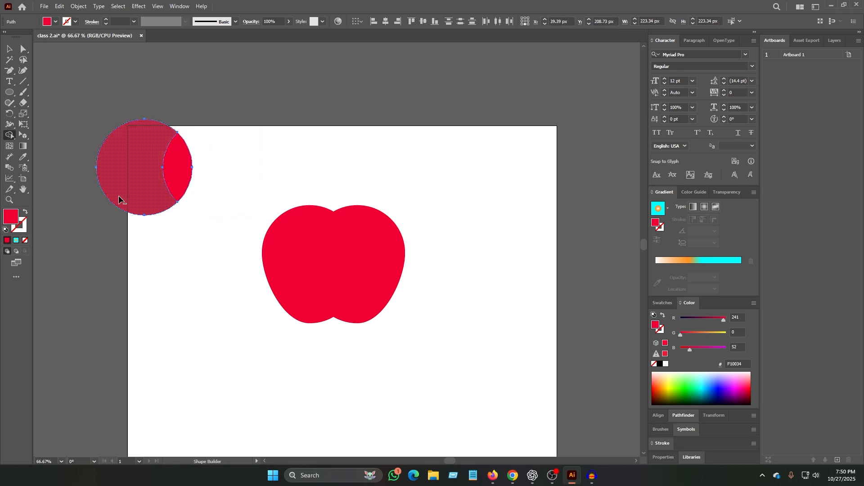
left_click(124, 176, "alt")
key("v")
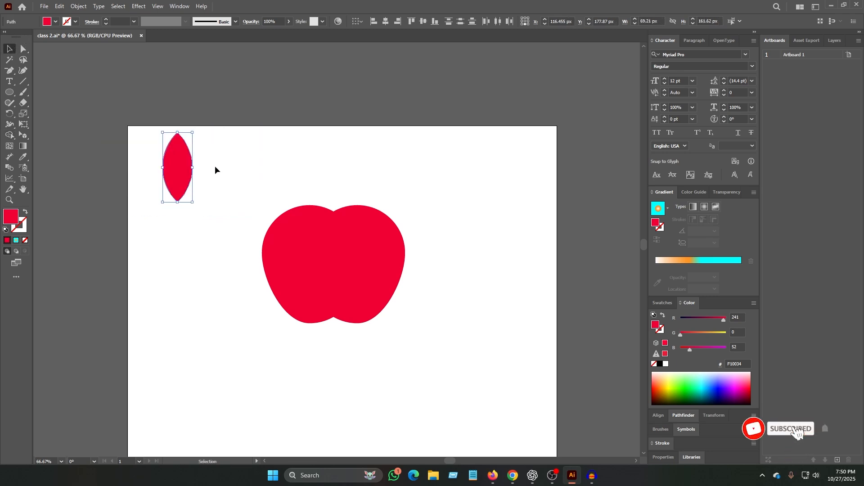
- Tilt the leaf to the right, place it above the apple's top notch and scale it to about 82 by 107 px
left_click_drag(195, 206, 192, 208)
left_click_drag(171, 206, 170, 206)
left_click_drag(178, 166, 355, 173)
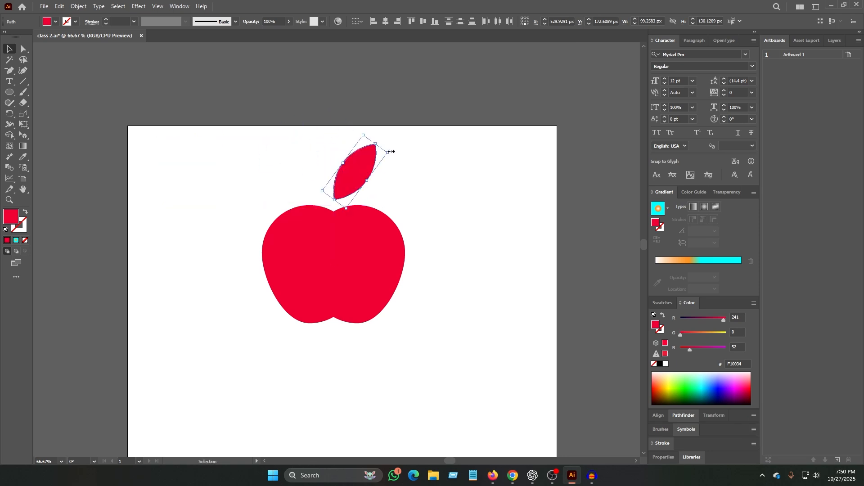
left_click_drag(390, 151, 355, 175)
left_click(453, 179)
key("ctrl+1")
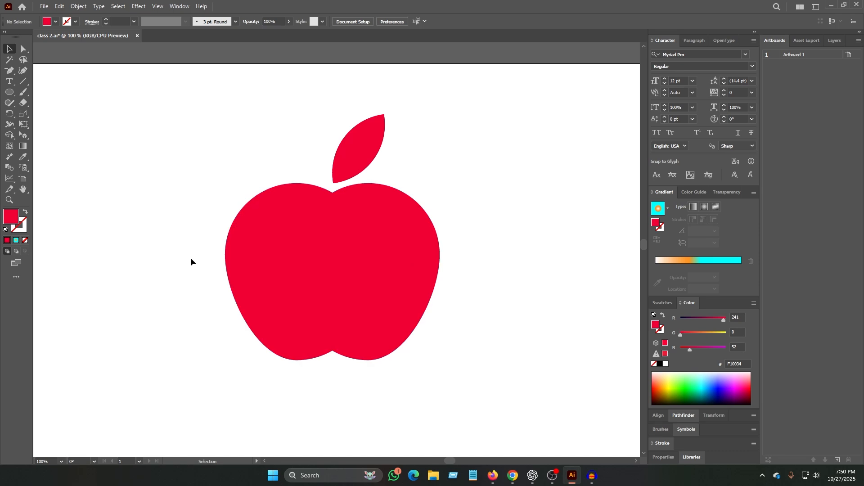
- Try a light purple F59AFF fill on the apple body
left_click(337, 248)
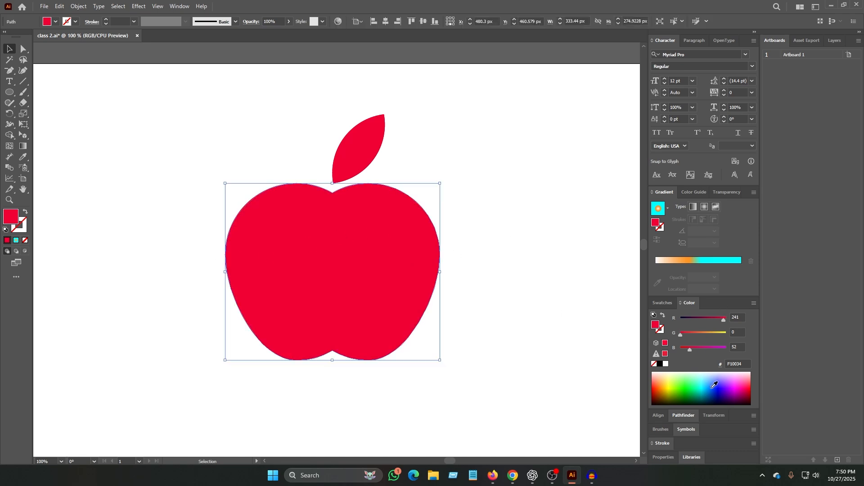
left_click(735, 374)
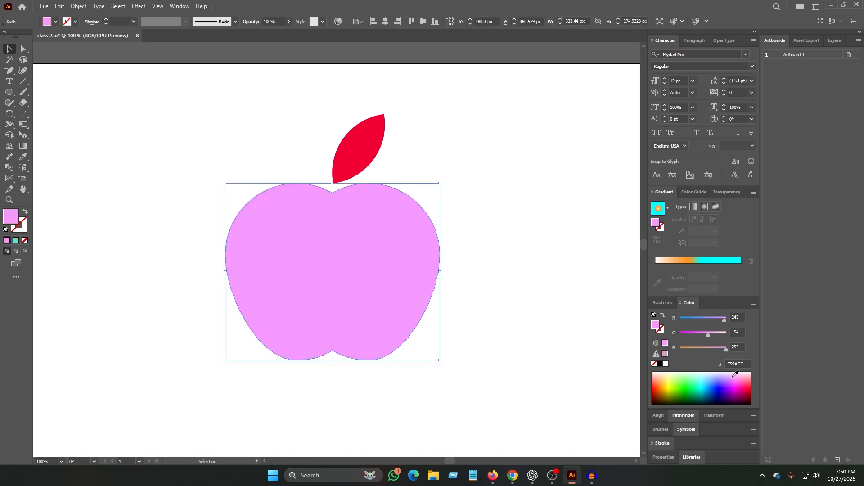
key("ctrl+z")
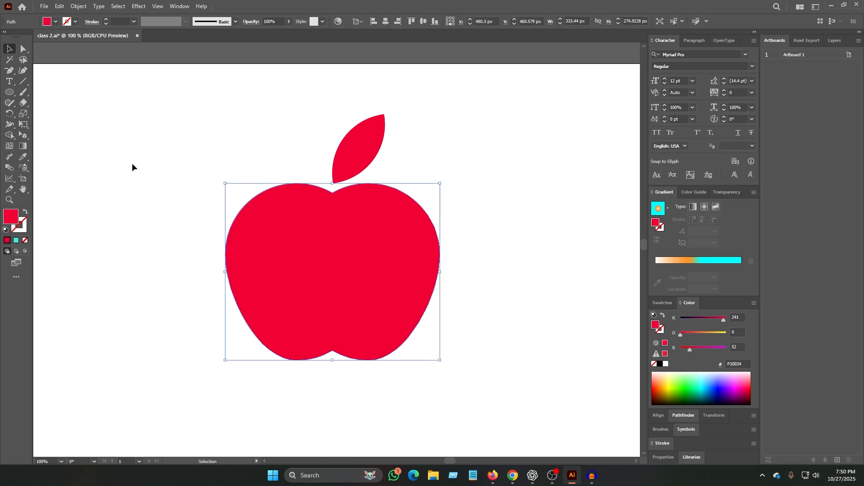
left_click(362, 152)
key("Left")
key("Down")
key("Right")
key("Up")
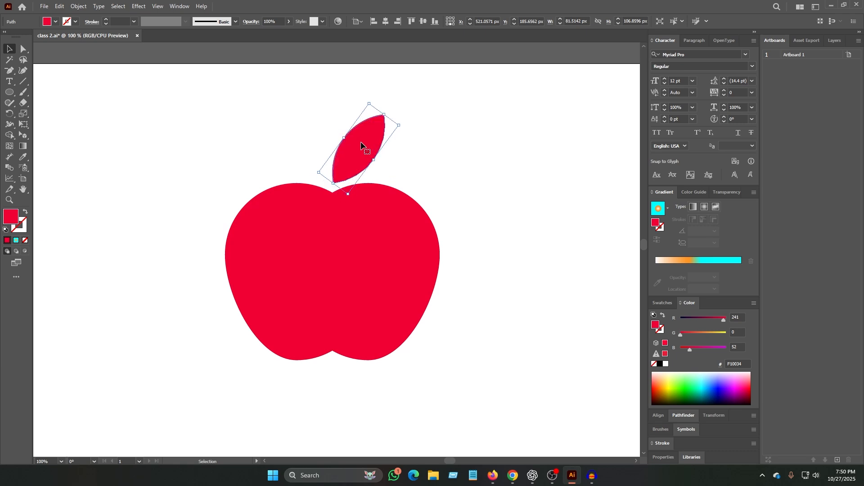
left_click(260, 109)
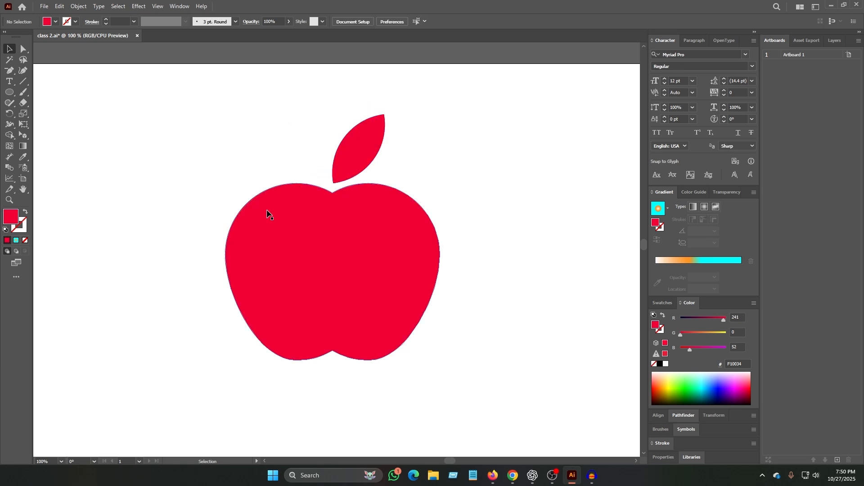
- Add four mesh points to the apple body: upper left, right of centre, upper right and lower left
left_click(10, 168)
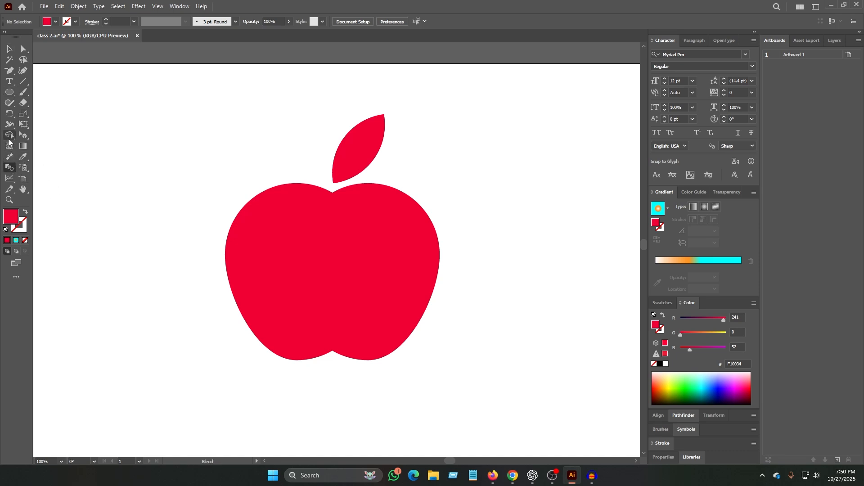
left_click(9, 147)
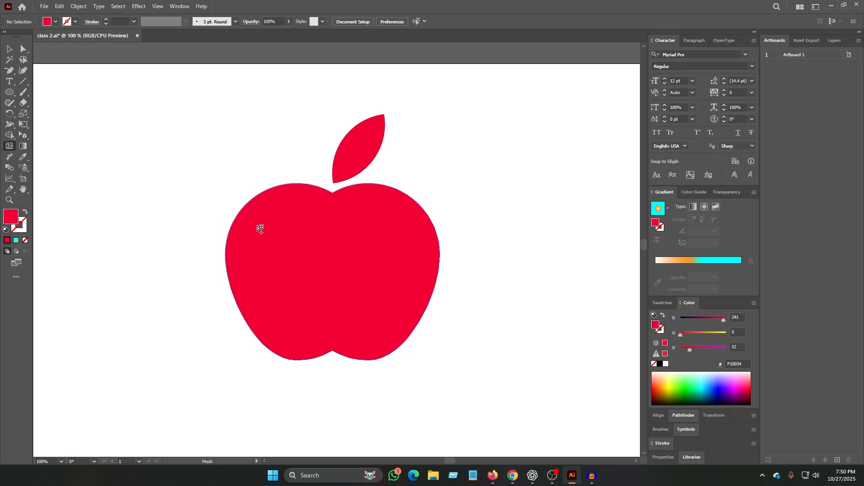
left_click(275, 234)
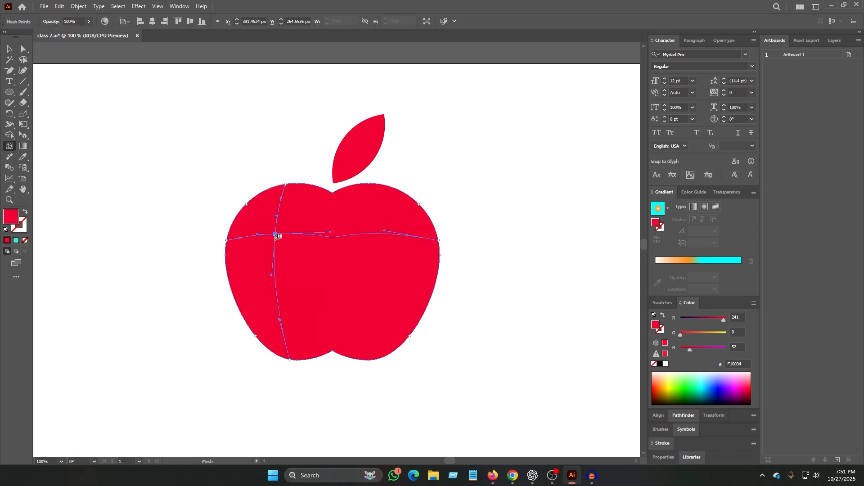
left_click(384, 280)
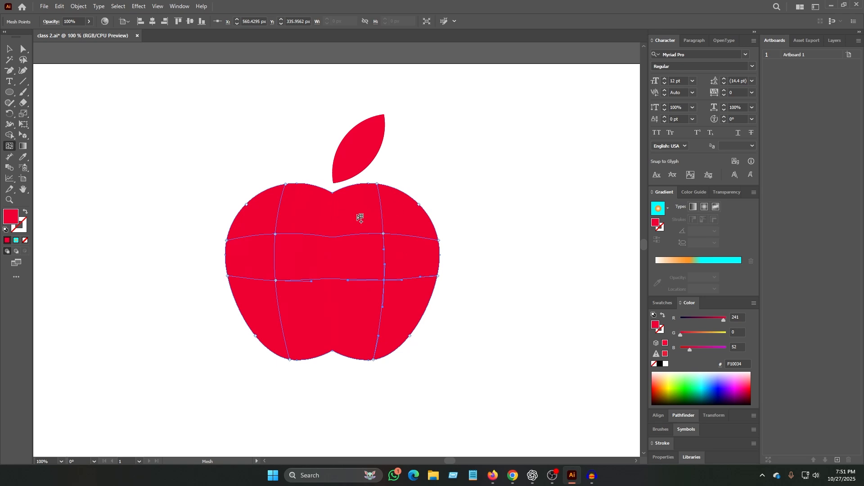
left_click(361, 209)
left_click(261, 298)
left_click(10, 49)
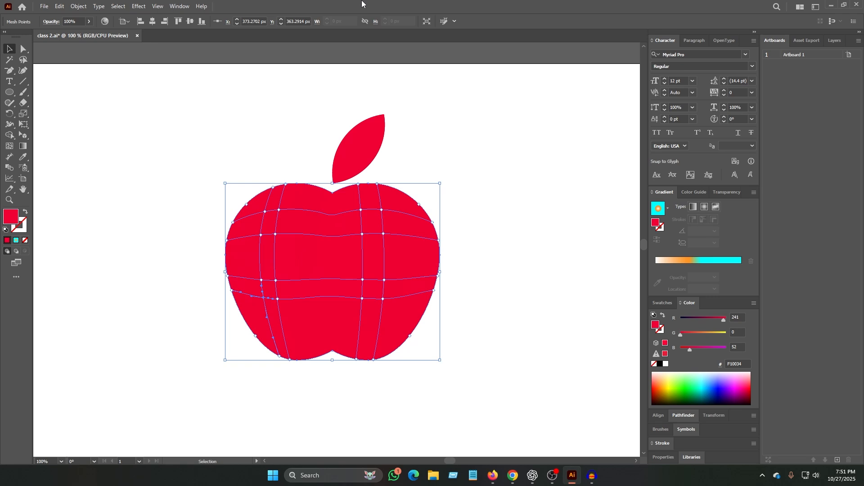
- Add four more mesh points to the apple body, three clustered in the upper-left area and one right of centre
left_click(8, 147)
left_click(268, 222)
left_click(289, 217)
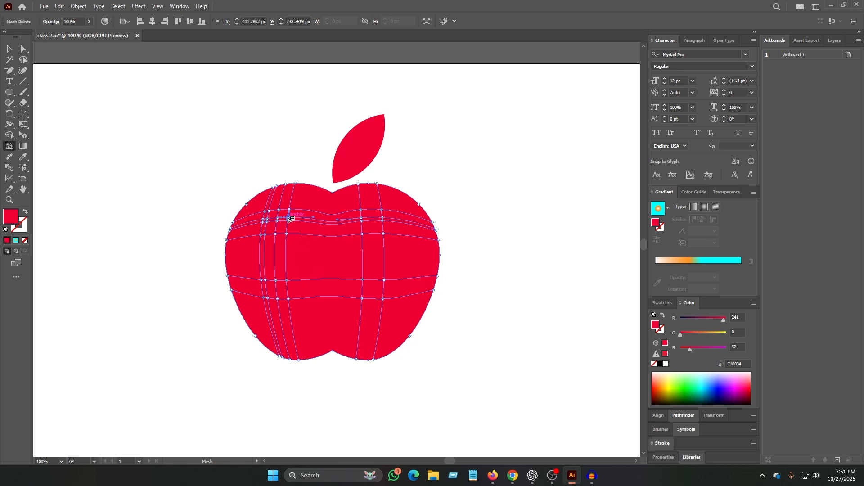
left_click(276, 240)
left_click(374, 252)
key("a")
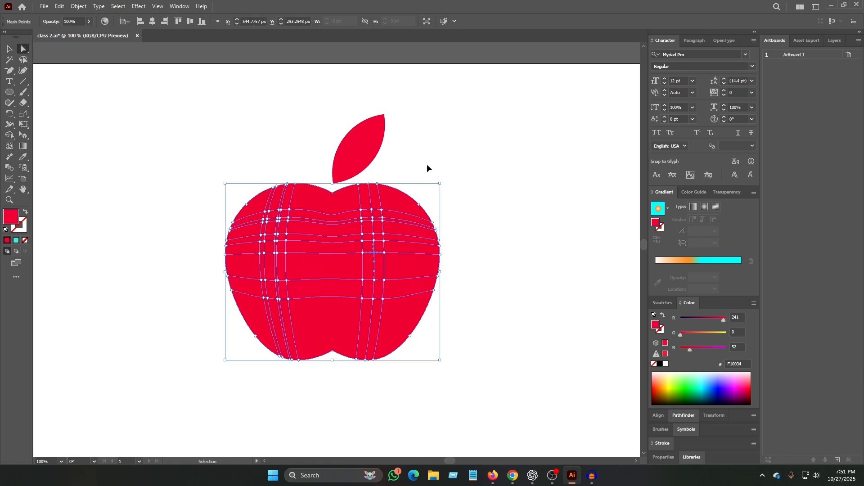
key("ctrl+plus")
left_click_drag(181, 71, 330, 66)
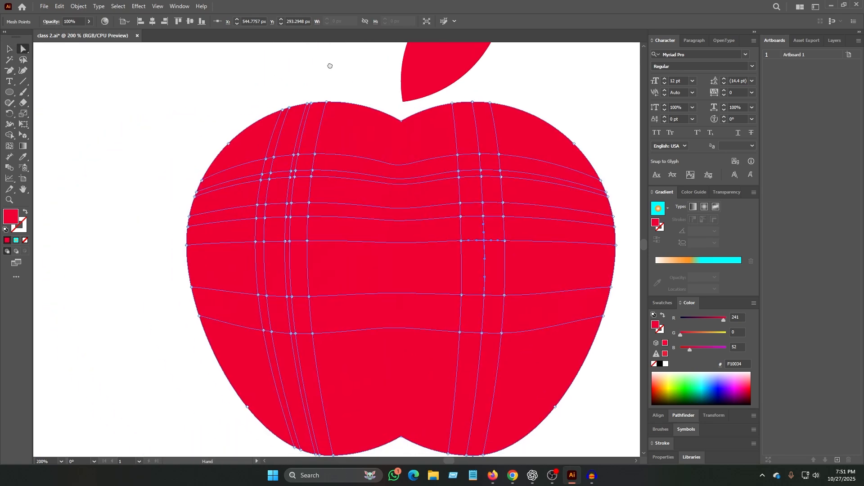
- Colour two adjacent mesh points in the apple's upper-left area light blue, using AEF4FF and 8CF2FF
left_click(274, 157)
left_click(294, 177)
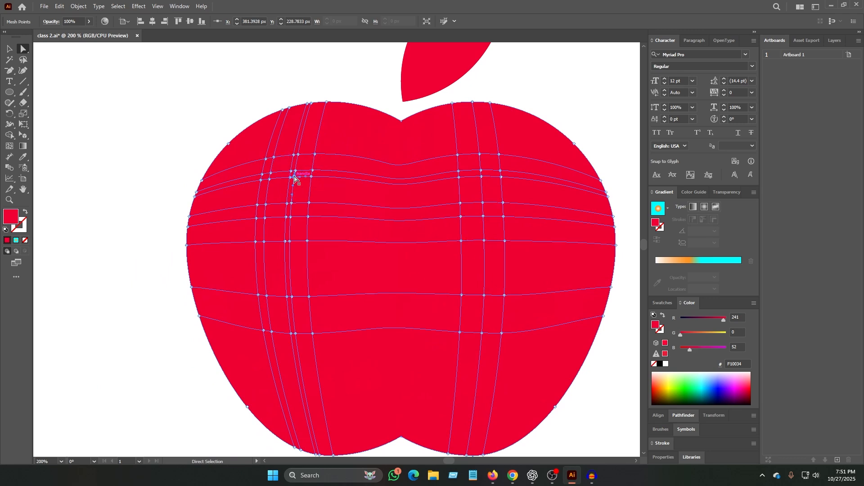
left_click(707, 373)
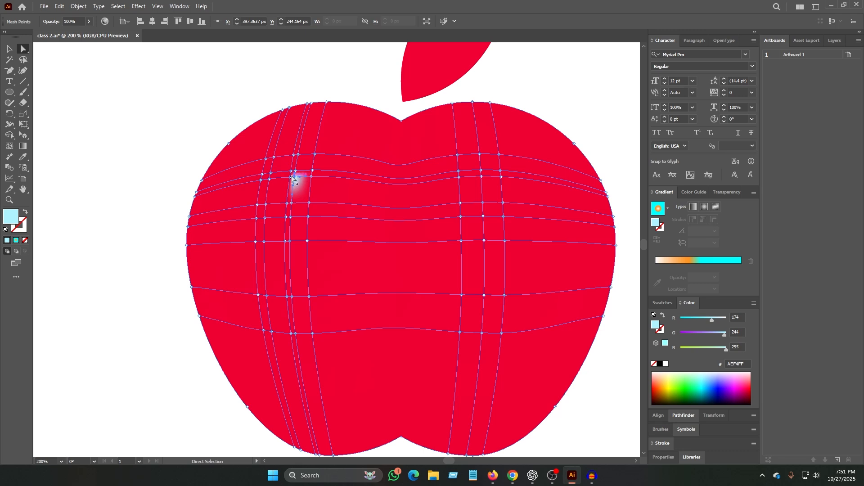
left_click_drag(293, 179, 291, 179)
left_click(289, 177)
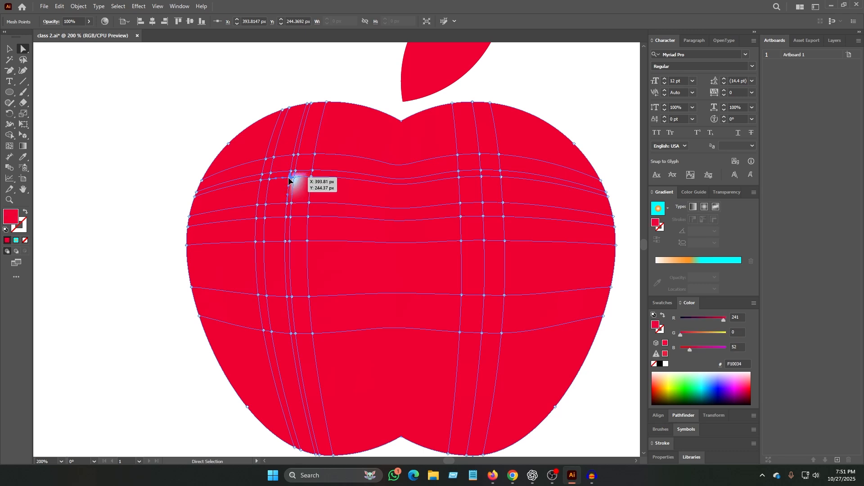
left_click(704, 376)
left_click(9, 48)
left_click(297, 184)
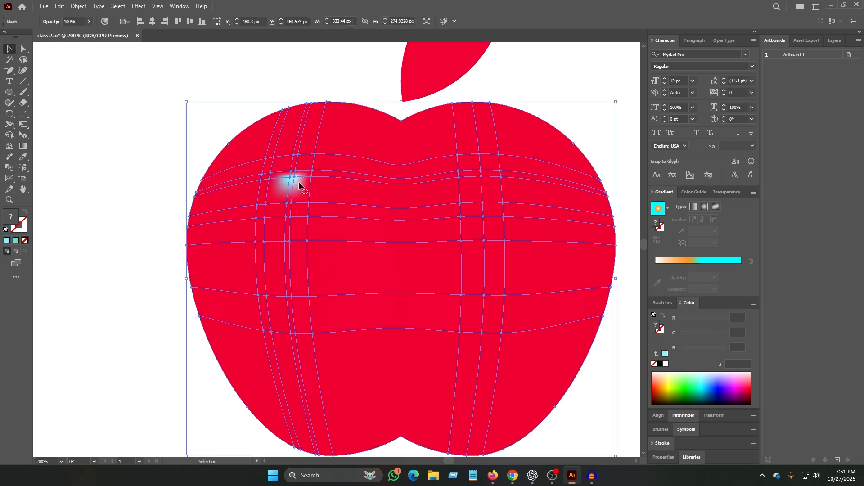
left_click(9, 146)
left_click(90, 23)
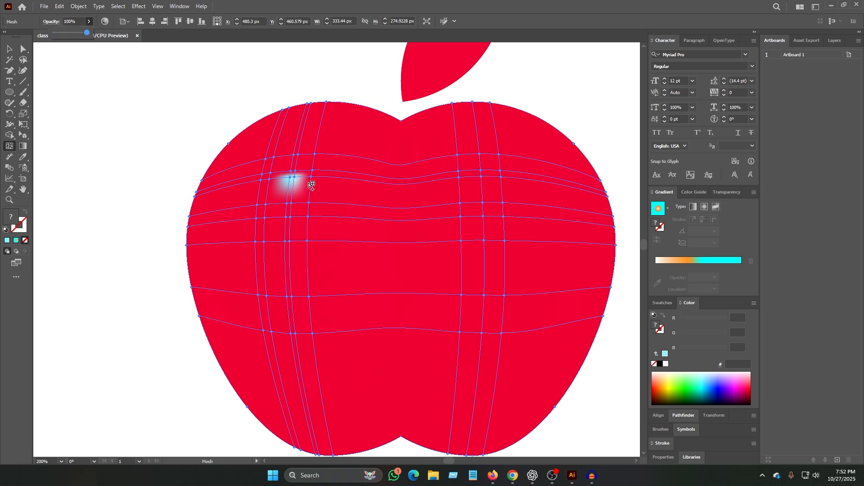
left_click(9, 48)
left_click(280, 72)
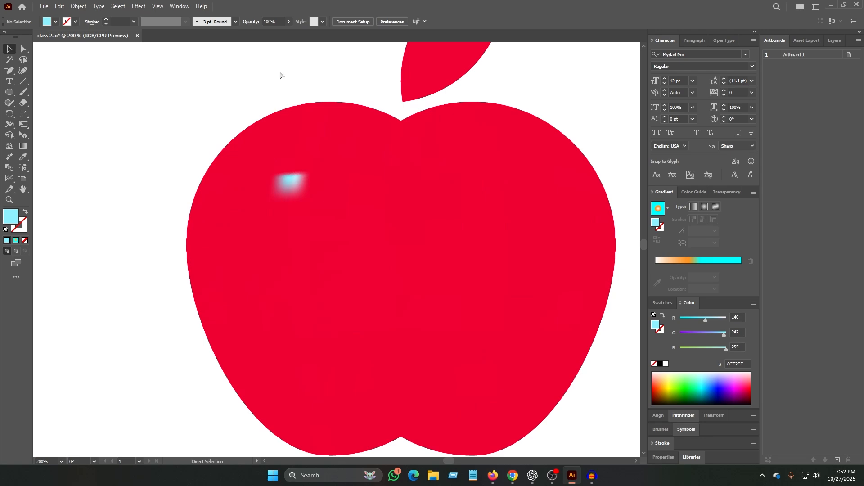
- Examine the light blue highlight on the apple at 100% and 400% zoom, with and without the mesh lines
key("ctrl+1")
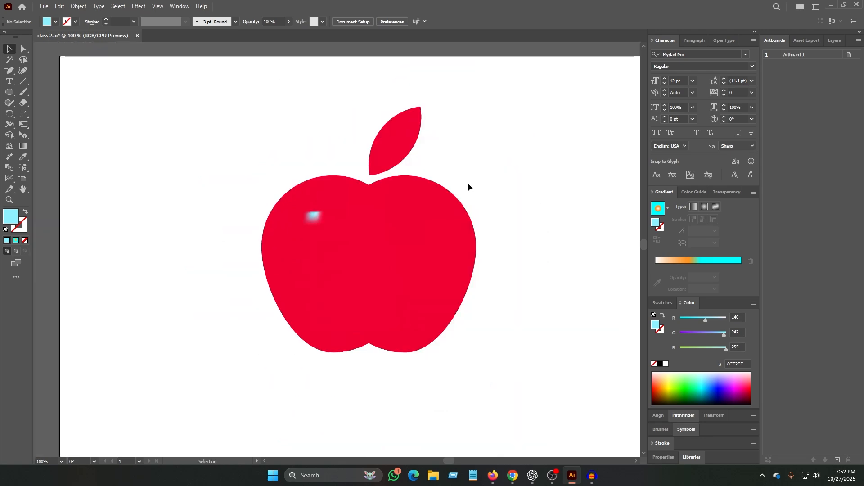
left_click(312, 214)
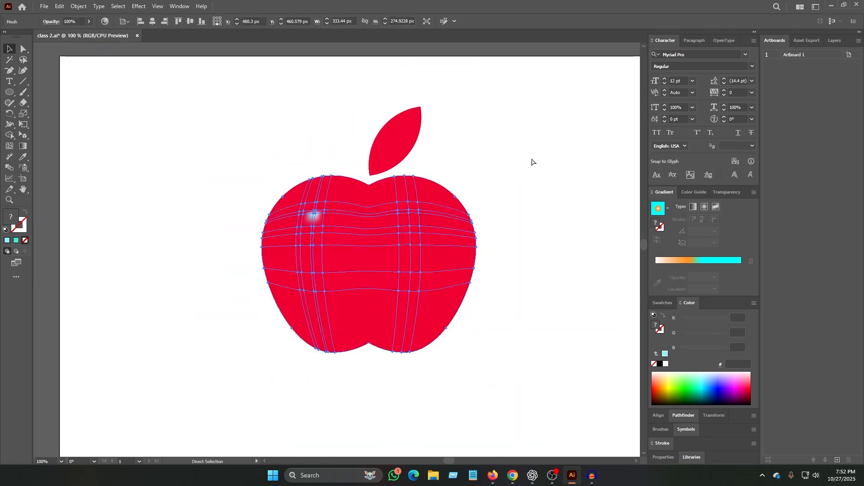
key("ctrl+plus")
key("ctrl+plus")
key("ctrl+plus")
key("ctrl+plus")
left_click_drag(166, 157, 410, 371)
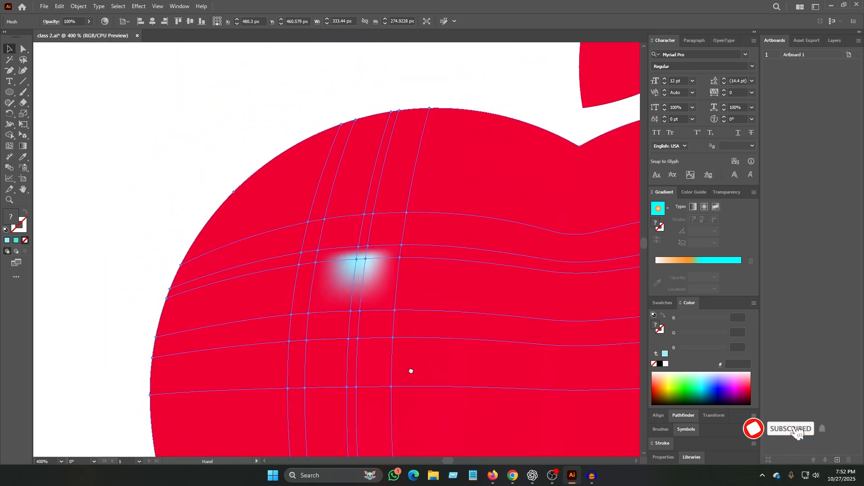
left_click(220, 93)
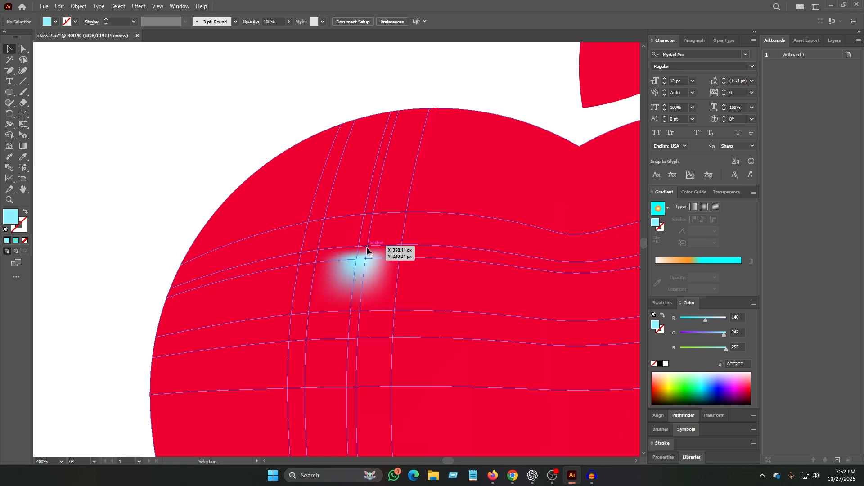
left_click(379, 247)
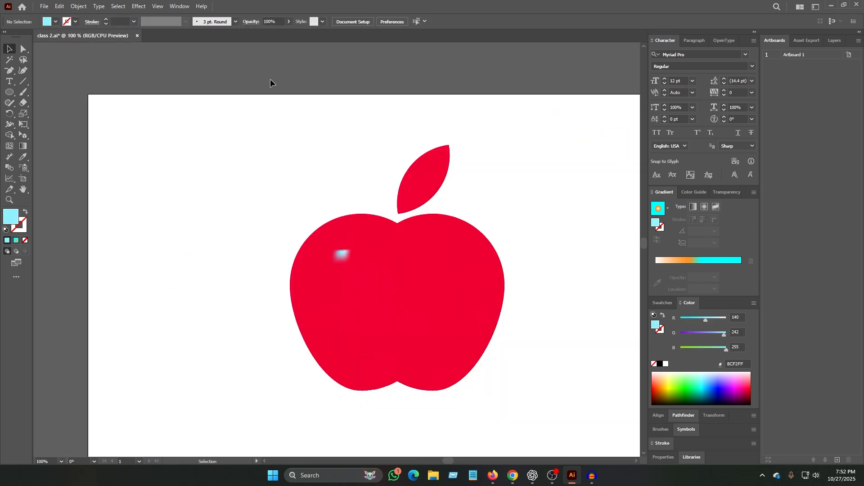
- Colour a mesh point right of the apple's centre dark blue 20007F and an upper-right one blue 0017EA
left_click_drag(407, 215, 255, 139)
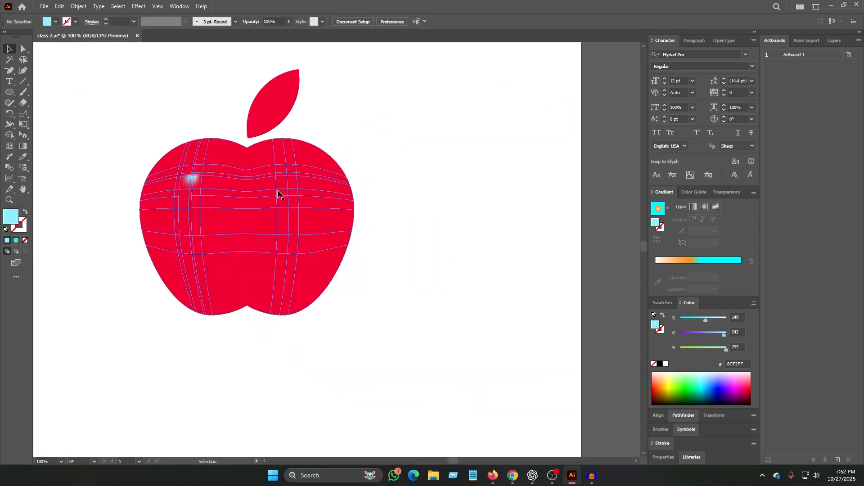
left_click(336, 234)
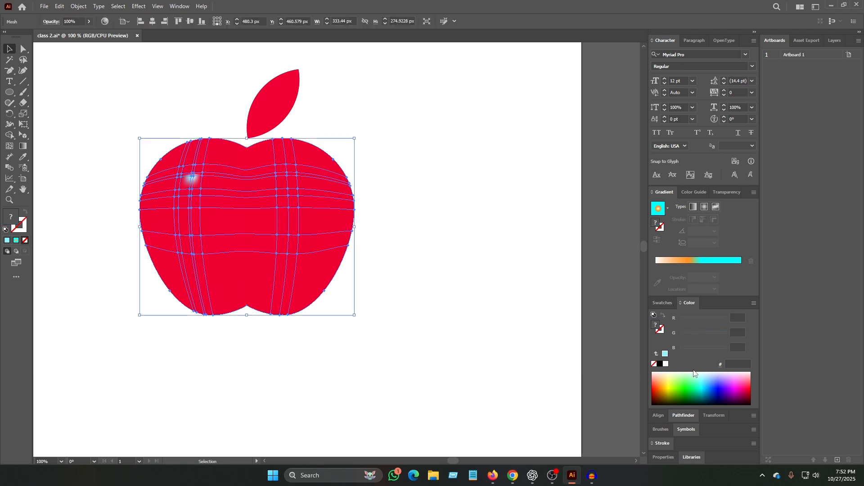
left_click(23, 49)
left_click(277, 208)
left_click(733, 395)
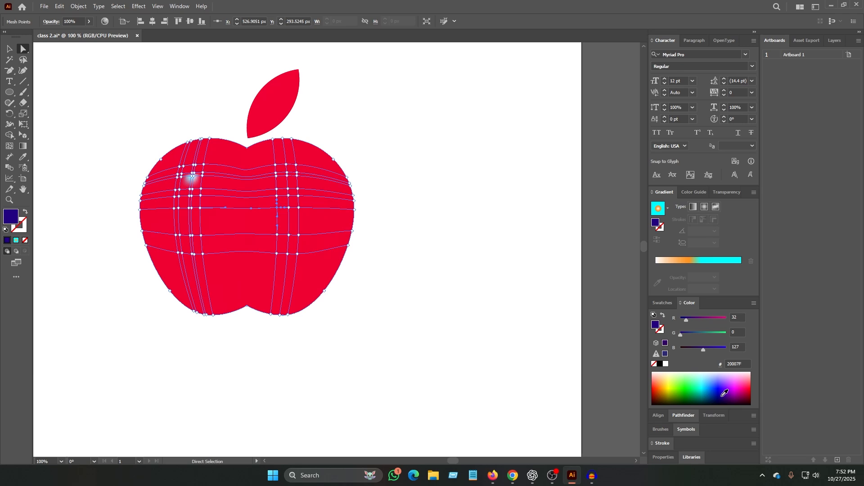
left_click(296, 165)
left_click(719, 386)
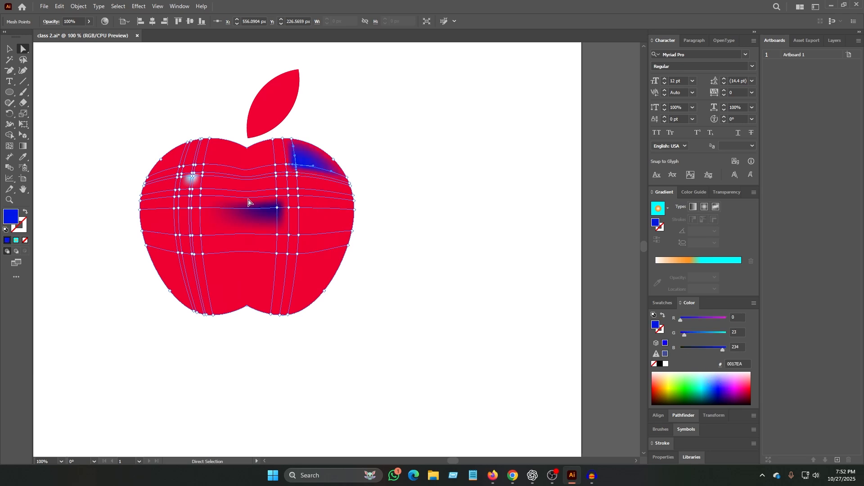
left_click(9, 48)
left_click(417, 143)
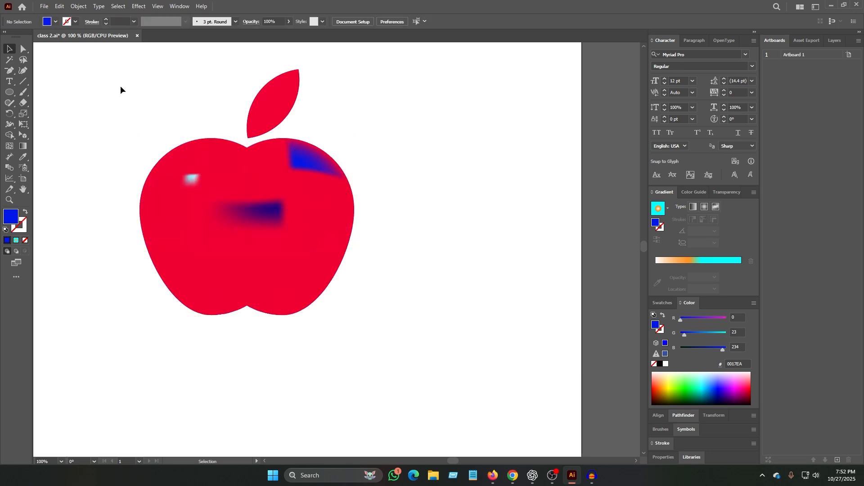
- Delete the apple and its leaf, and place the sunset photo in the upper middle of the empty artboard
left_click_drag(110, 77, 392, 298)
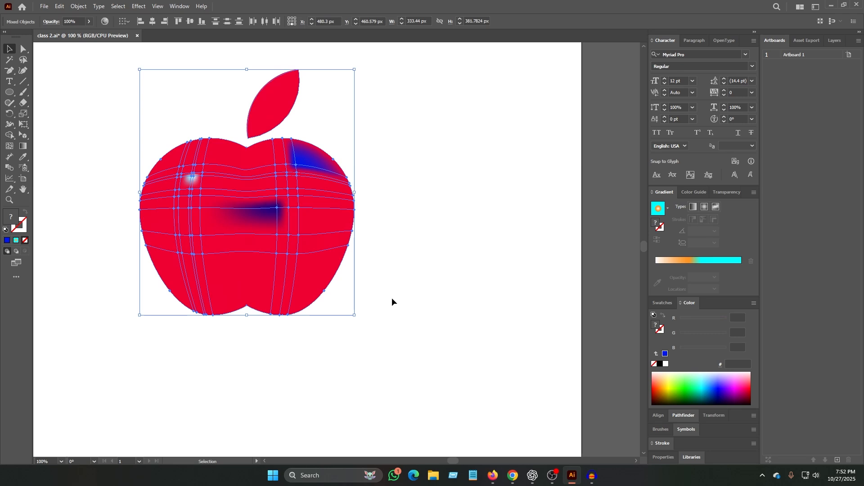
key("Delete")
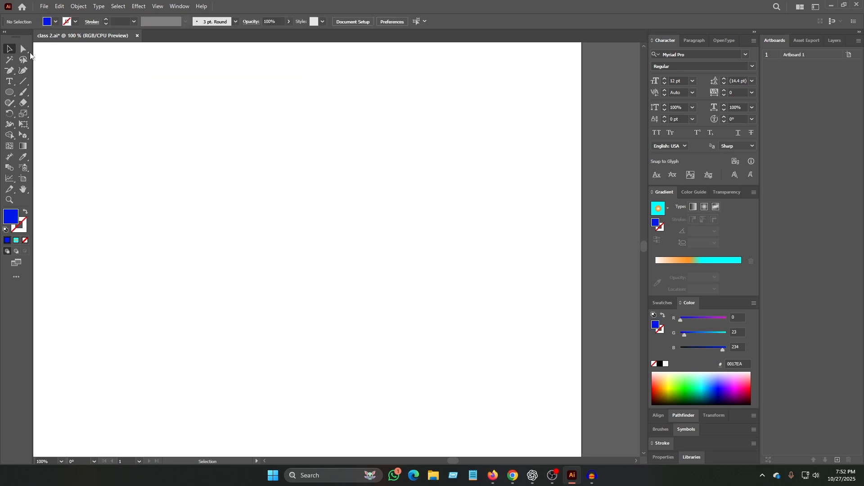
key("ctrl+minus")
left_click_drag(183, 231, 300, 211)
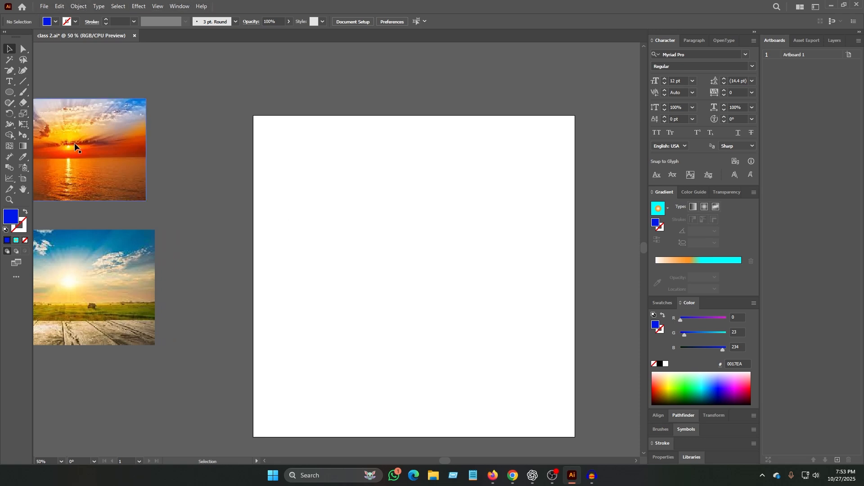
left_click_drag(67, 136, 412, 163)
scroll(417, 166, "down", 2)
left_click(506, 153)
mouse_move(412, 111)
left_mouse_down()
mouse_move(409, 133)
mouse_move(410, 118)
left_mouse_up()
left_click(536, 127)
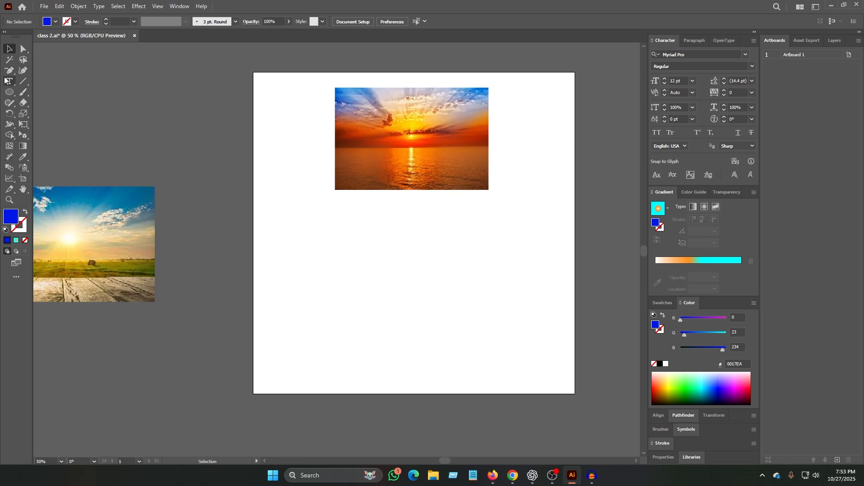
- Duplicate the sunset photo and move the copy off the artboard, above the meadow photo
left_click(394, 117)
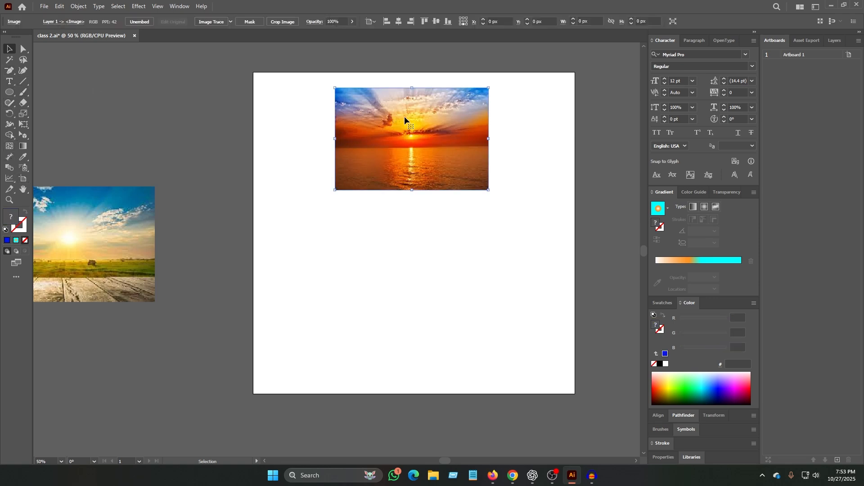
left_click(480, 220)
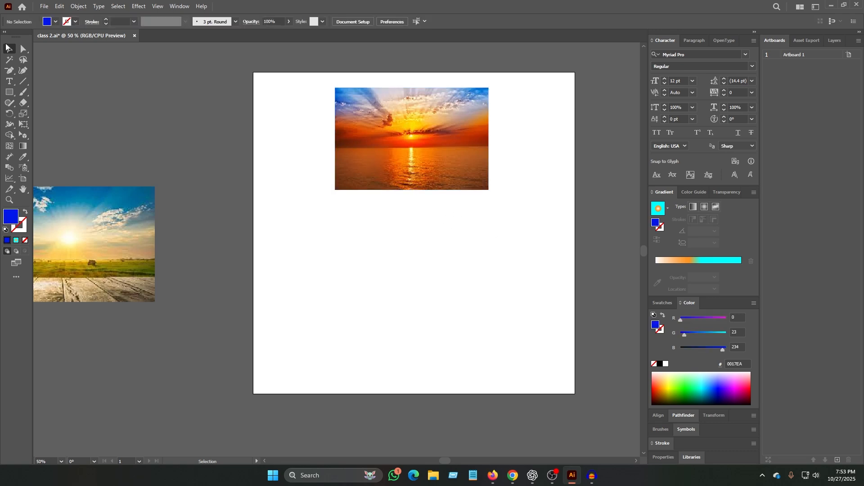
left_click(430, 142)
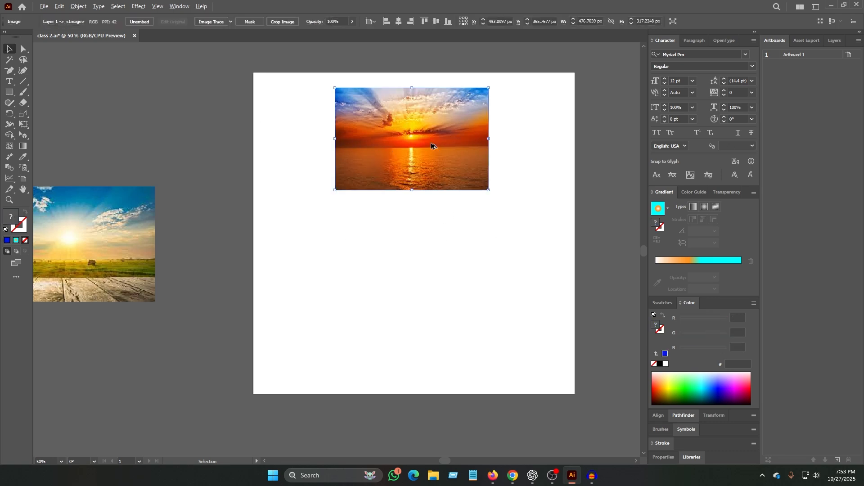
left_click_drag(435, 130, 436, 287)
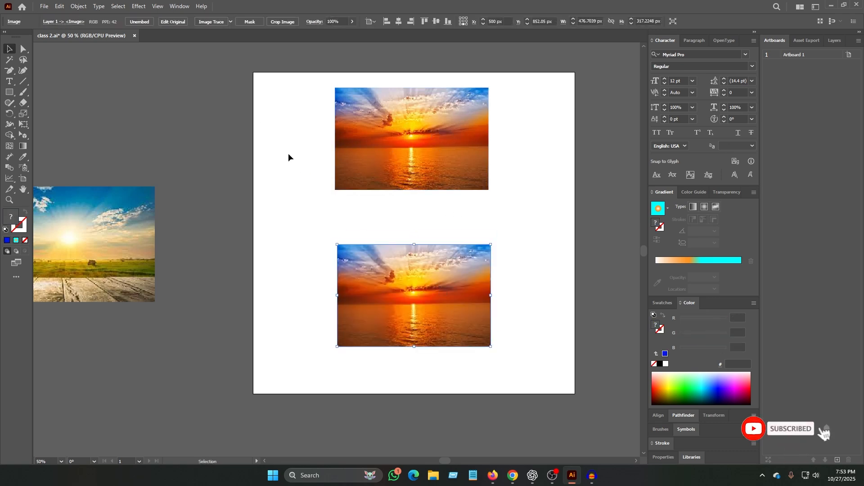
left_click(288, 153)
left_click(449, 320)
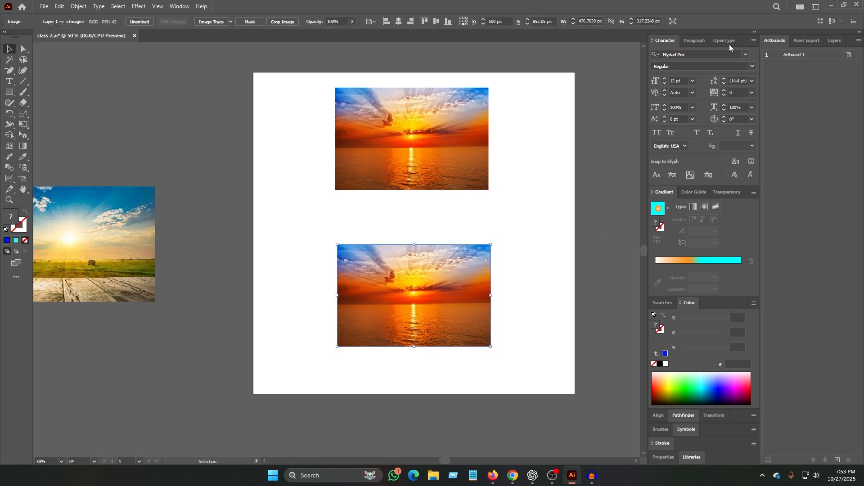
left_click_drag(414, 292, 159, 114)
- Draw a blue rectangle about 477 by 307 px over the sunset photo, move it below the photo and delete it
left_click(362, 147)
left_click(9, 92)
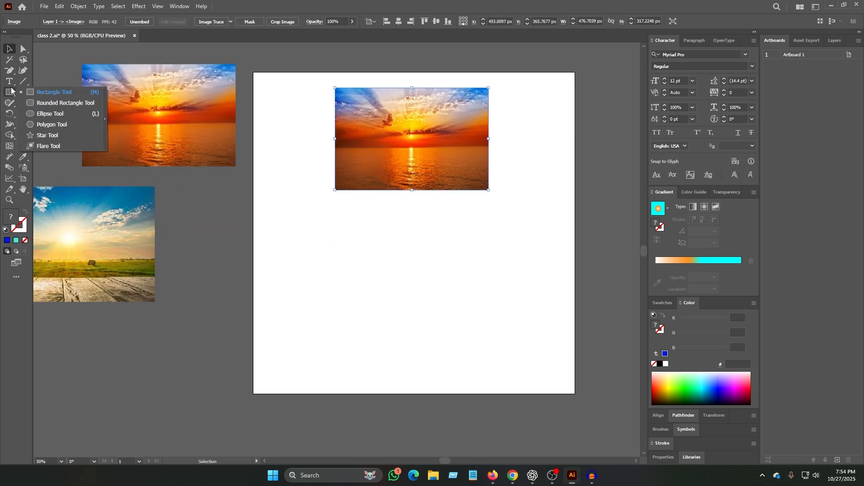
left_click(54, 93)
left_click_drag(335, 88, 490, 187)
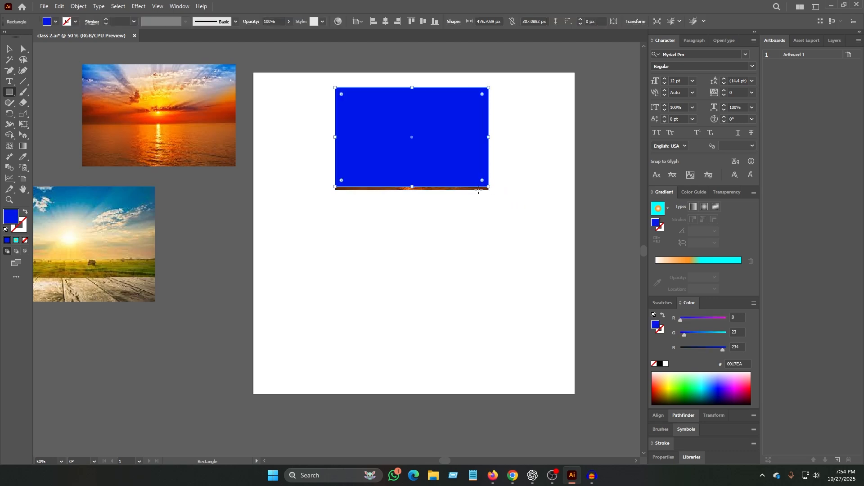
left_click(9, 48)
left_click_drag(410, 113, 403, 255)
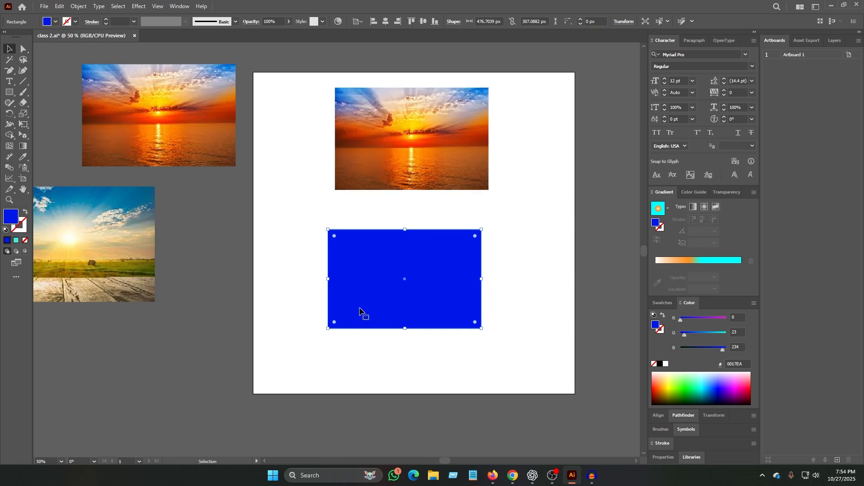
key("Delete")
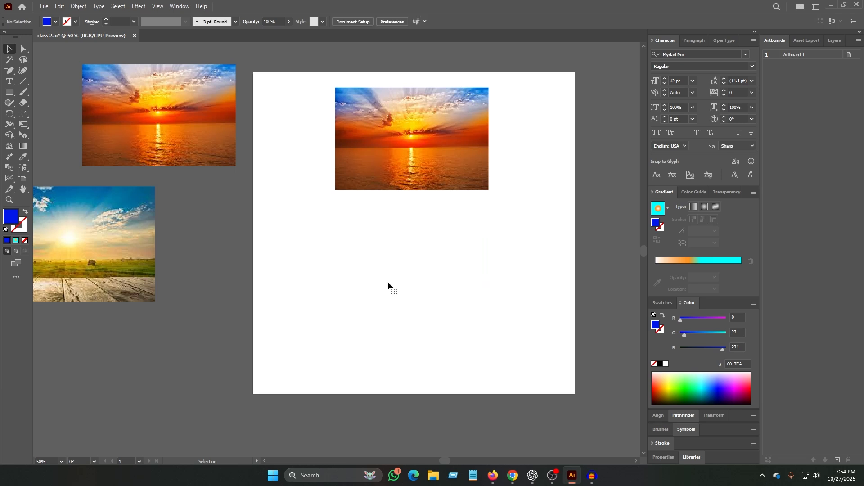
- Move the sunset copy below the original on the artboard and convert it to a flat gradient mesh with 50 rows and 50 columns
left_click_drag(158, 103, 409, 280)
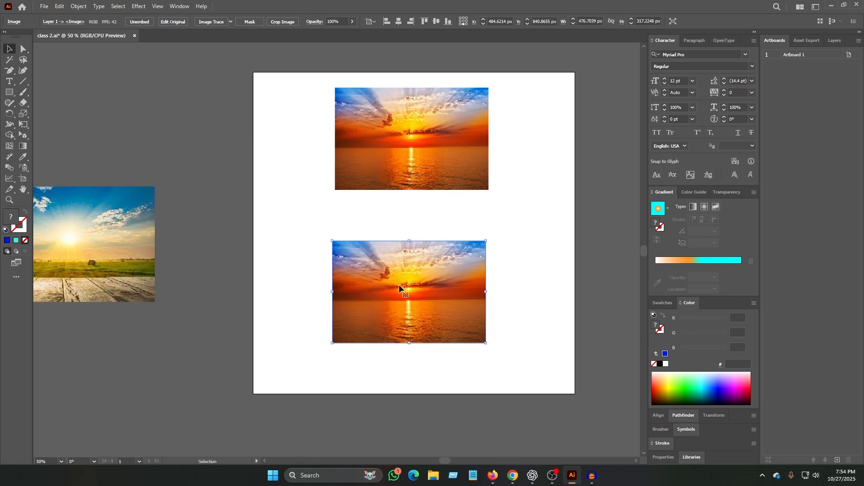
left_click(79, 6)
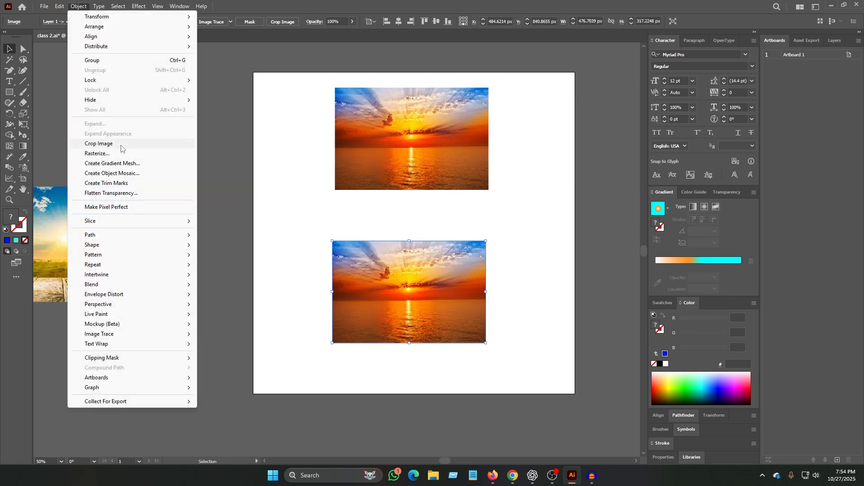
left_click(135, 163)
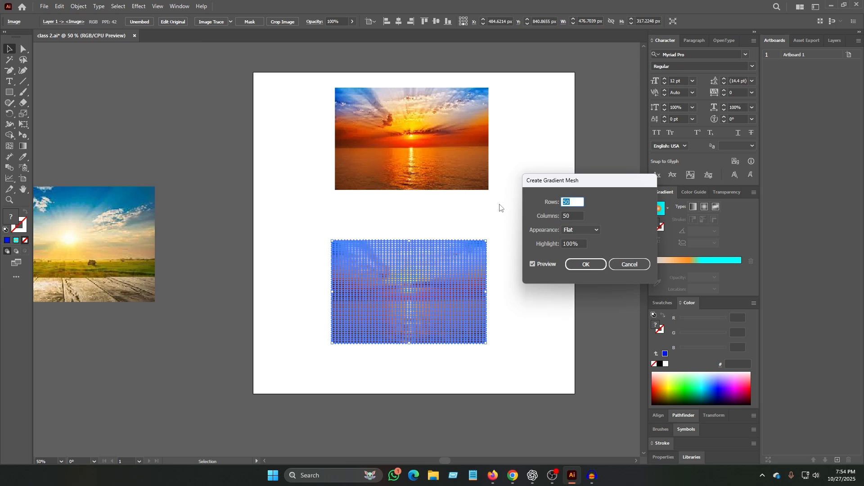
type("50")
key("Tab")
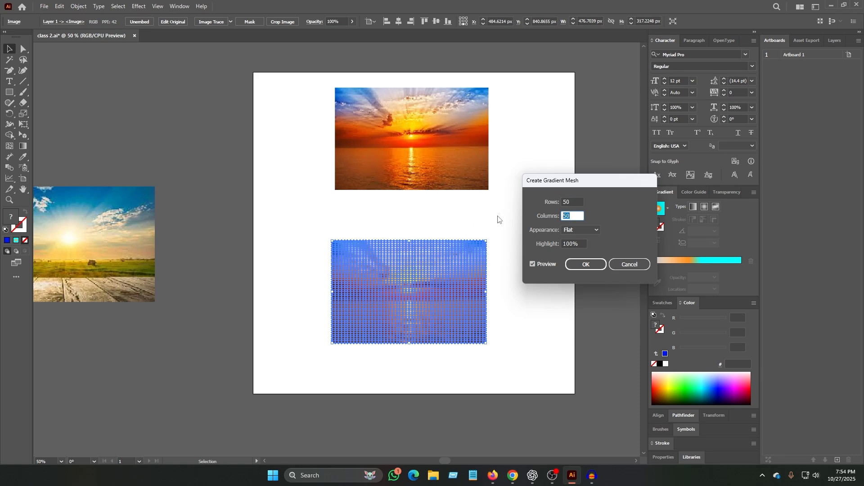
type("40")
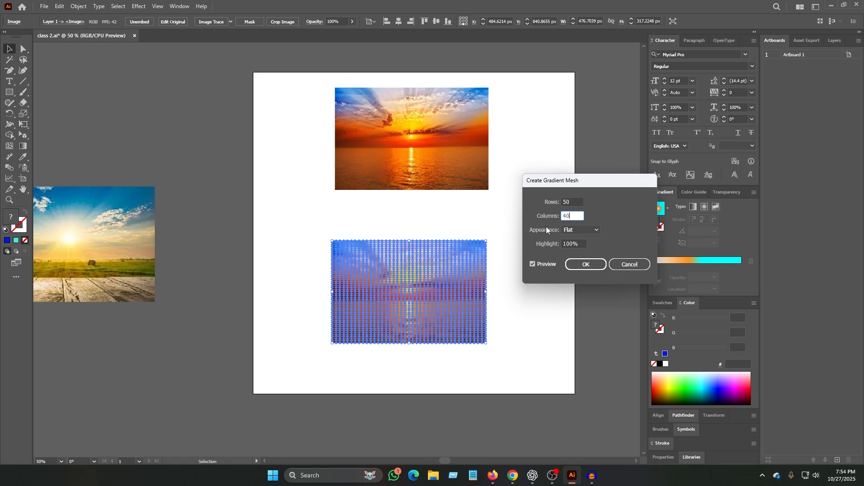
key("BackSpace")
key("BackSpace")
type("50")
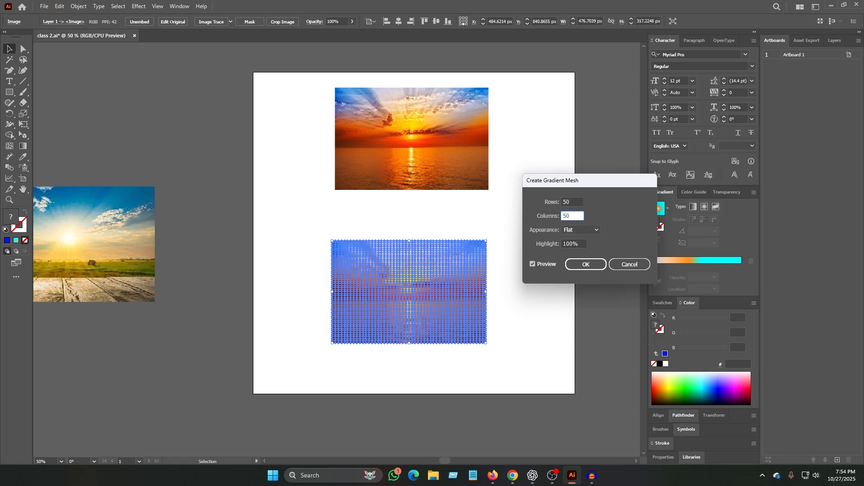
left_click(586, 265)
left_click(324, 204)
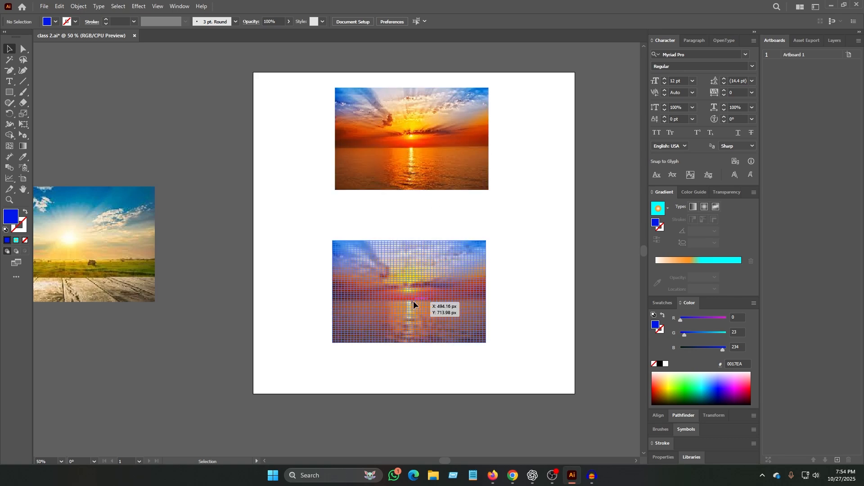
- Shift the sunset mesh around the lower half of the artboard, leaving it left of centre below the original photo
left_click(412, 301)
mouse_move(409, 303)
left_mouse_down()
mouse_move(300, 241)
mouse_move(418, 316)
left_mouse_up()
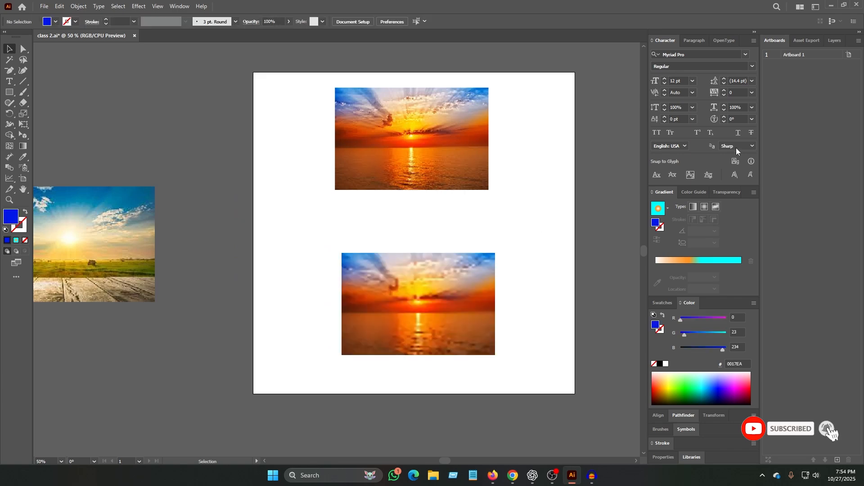
left_click(513, 223)
left_click_drag(449, 291, 329, 297)
left_click(569, 173)
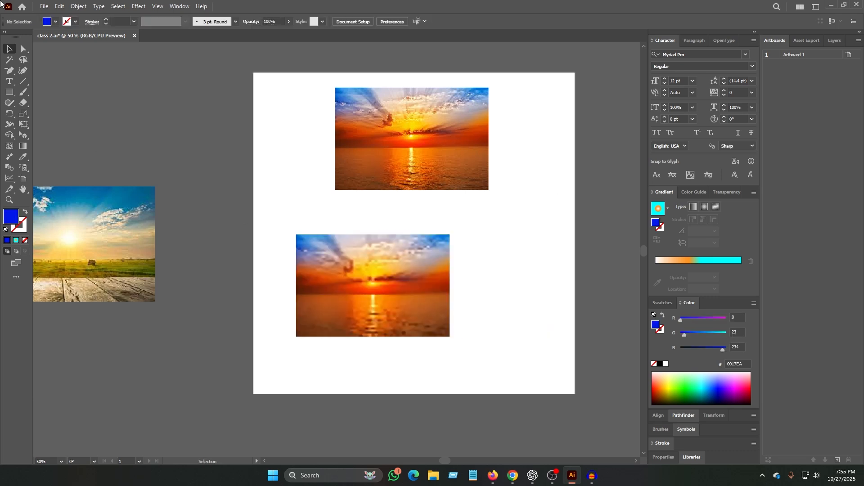
left_click(79, 6)
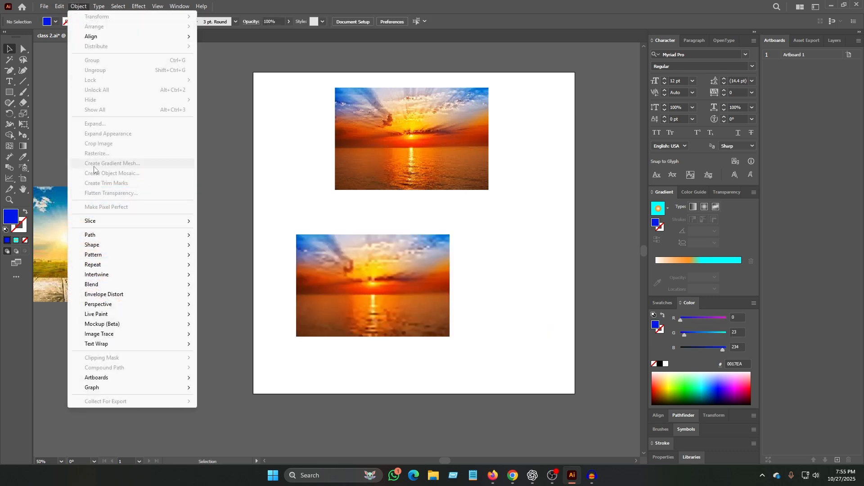
left_click(210, 144)
- Move both sunset images off the artboard to its left, and place two copies of the meadow photo one above the other on it
left_click_drag(366, 294, 106, 113)
left_click_drag(392, 133, 135, 363)
left_click_drag(71, 241, 430, 279)
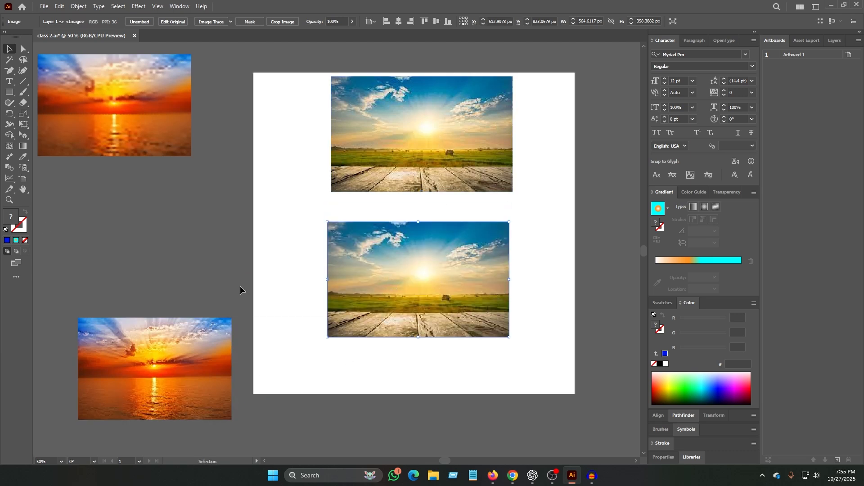
- Convert the lower meadow copy to a gradient mesh with 50 rows and 40 columns, and move it across the artboard's bottom edge
left_click(79, 7)
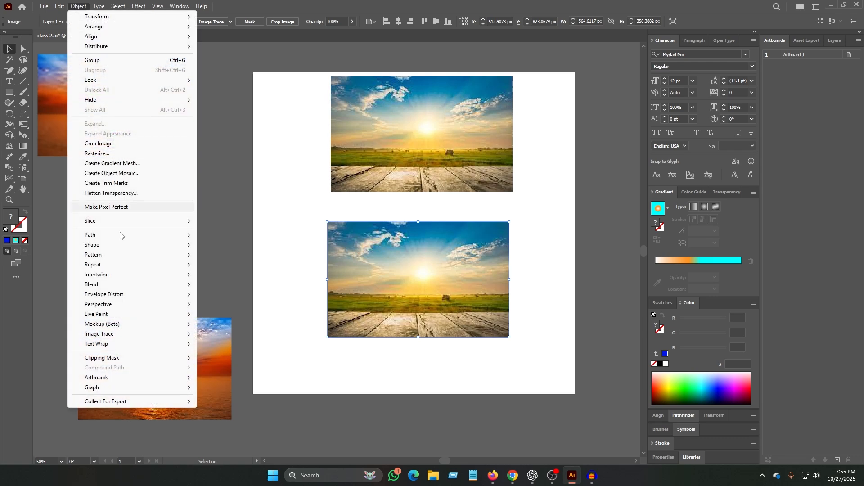
left_click(120, 163)
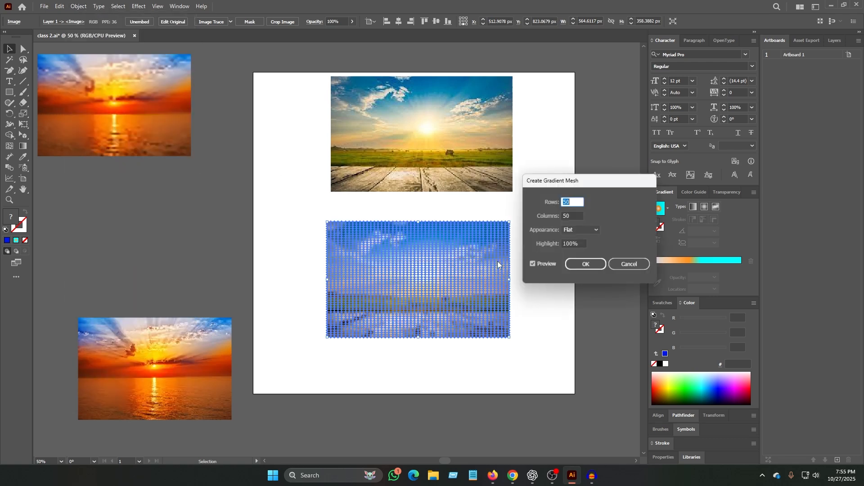
key("Tab")
type("40")
left_click(584, 267)
left_click(294, 120)
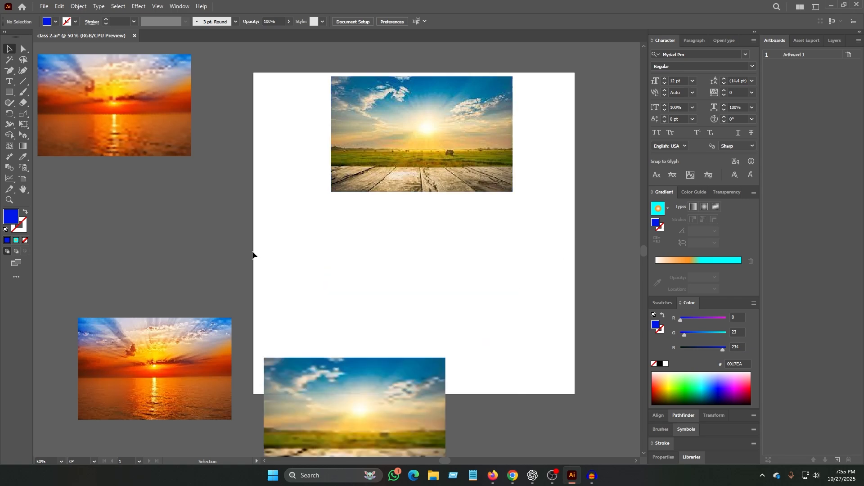
- Move the sunset mesh down to just above the original sunset photo beside the artboard
scroll(253, 252, "up", 4)
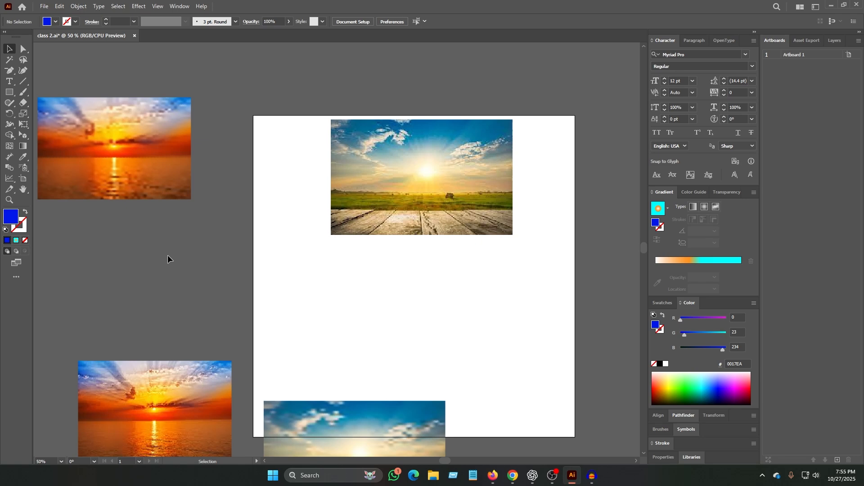
left_click_drag(165, 108, 168, 247)
left_click(217, 168)
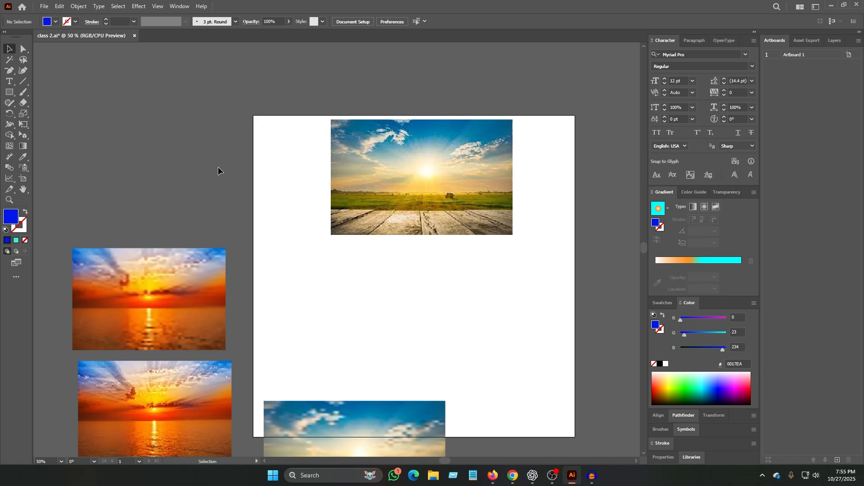